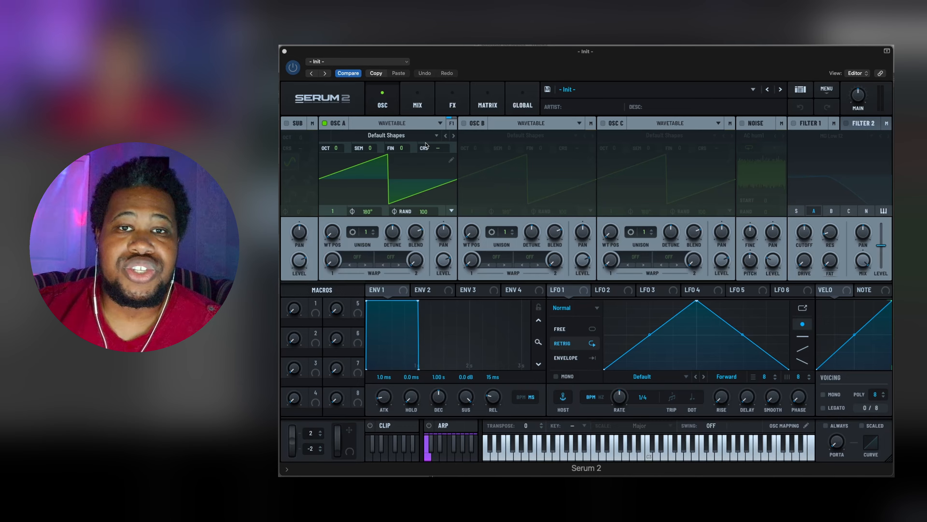
Load the BASS_Phazzer (RAN) preset from the Serum 2 Preset folder for reference, and reset the synth to the Init preset
click(565, 94)
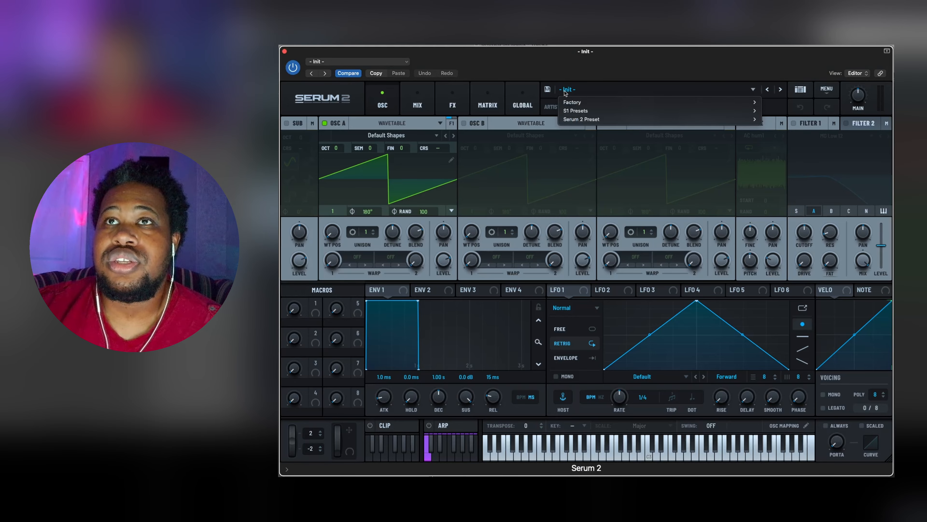
mouse_move(584, 119)
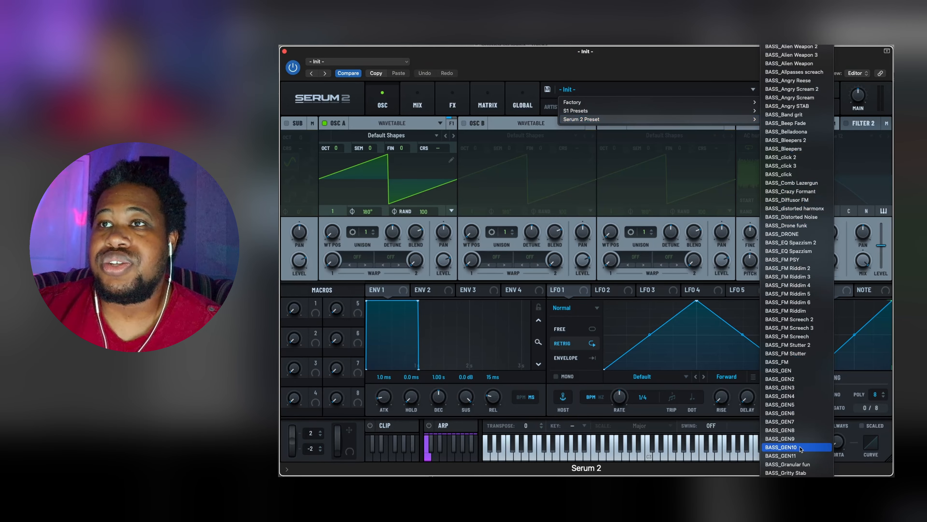
scroll(797, 444, down, 10)
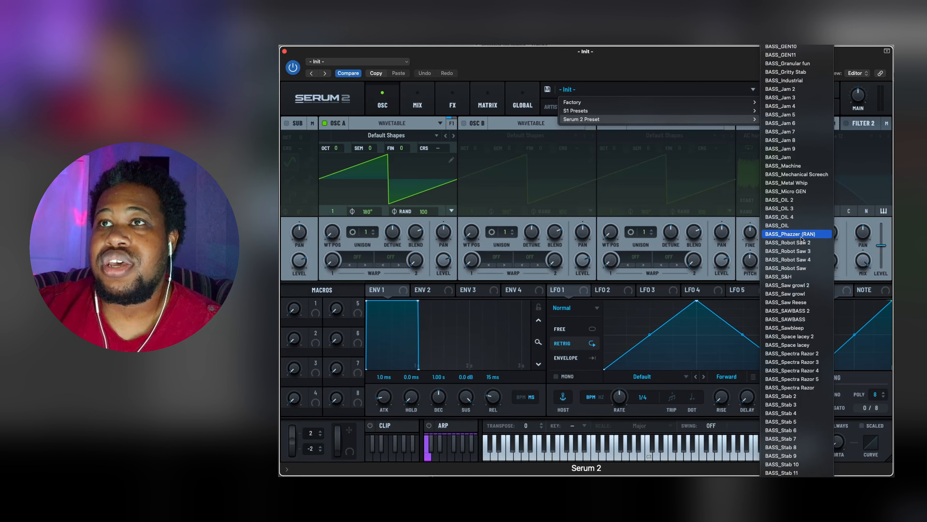
click(793, 233)
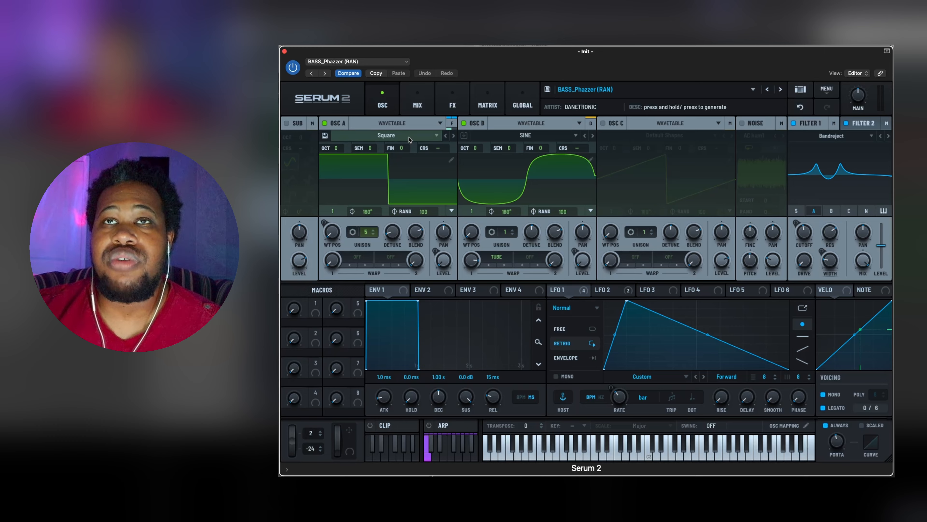
click(826, 90)
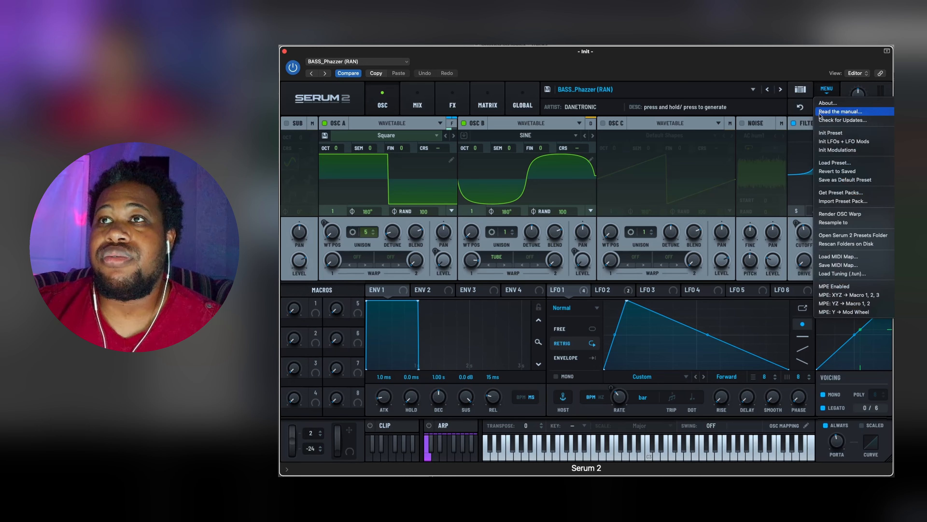
click(822, 136)
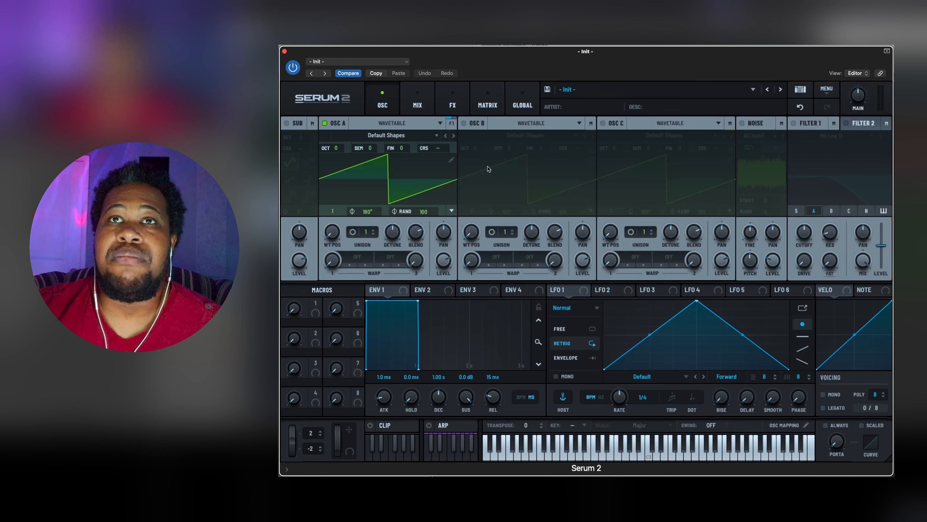
Load the Square wavetable from simplewaves into oscillator A, and give it 5 unison voices with reduced detune
click(386, 135)
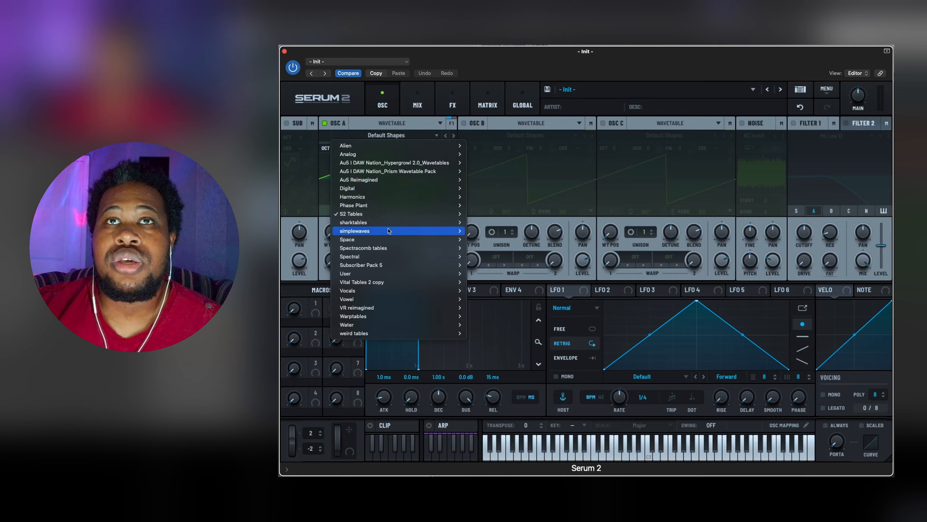
mouse_move(389, 230)
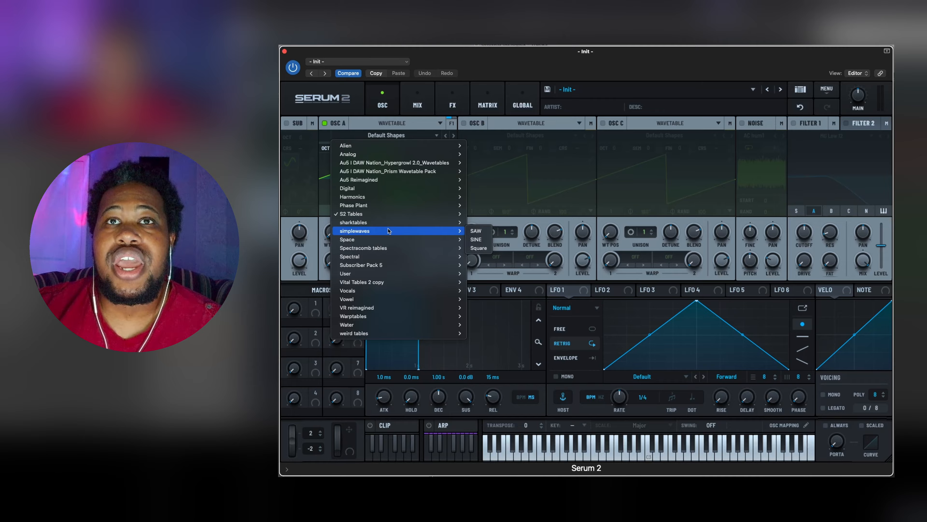
click(478, 247)
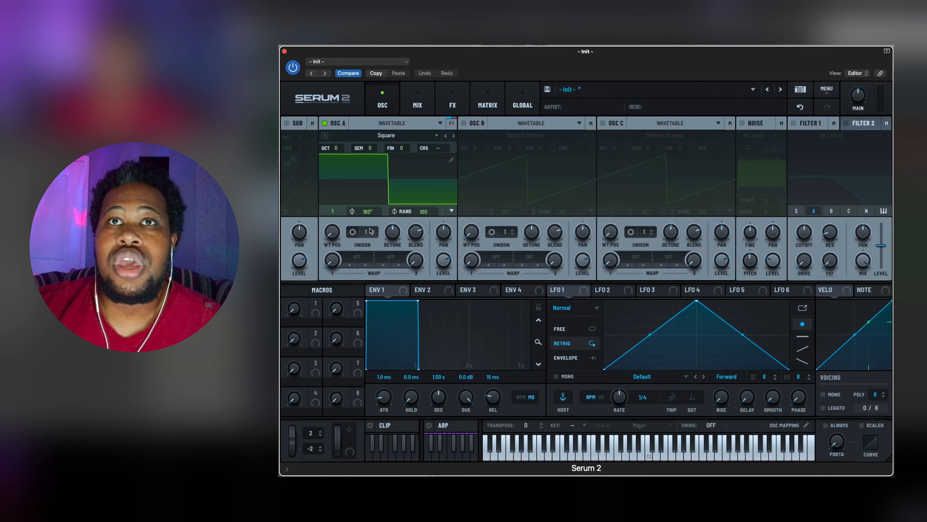
drag(369, 234, 372, 202)
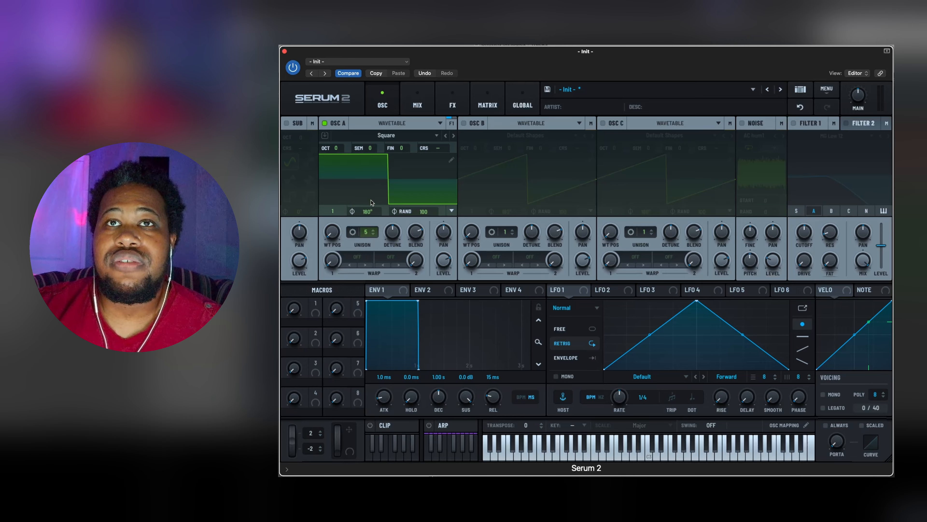
drag(394, 236, 380, 263)
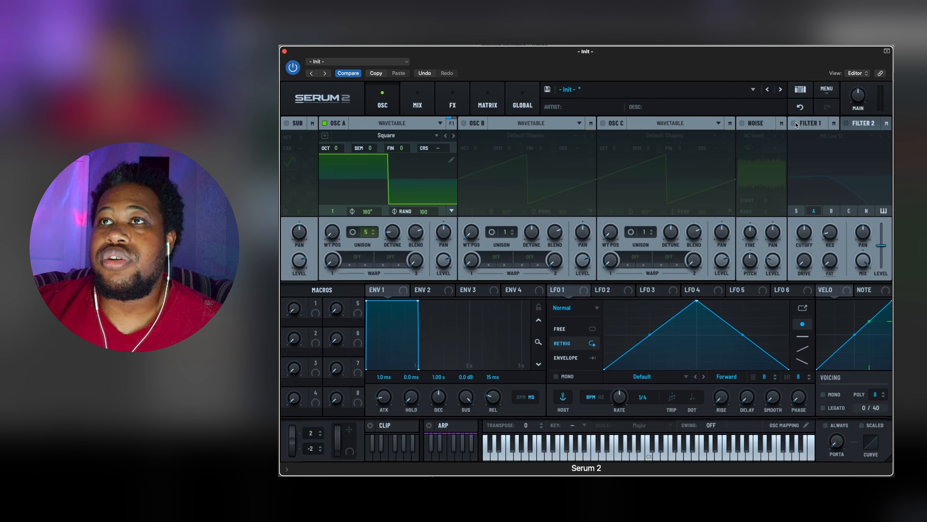
Route oscillator A to both filters with the balance midway between Filter 1 and Filter 2
click(452, 124)
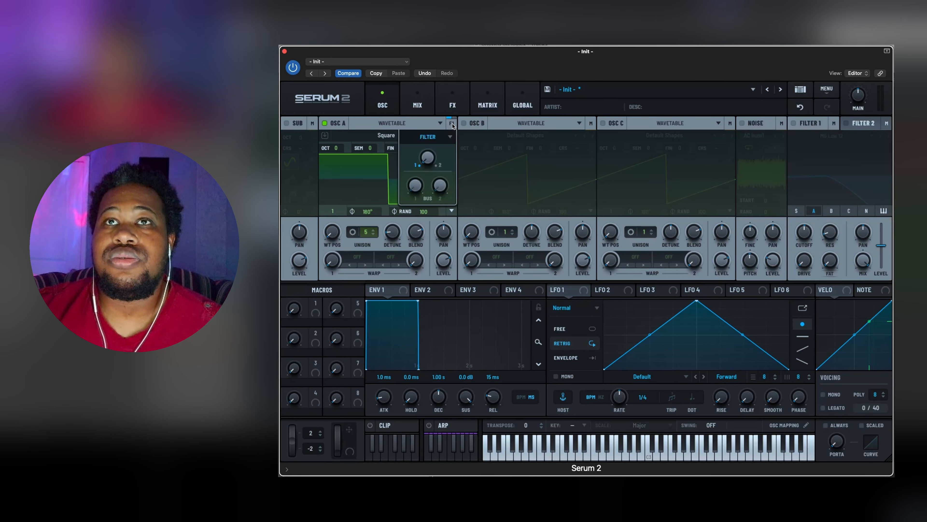
drag(429, 152, 429, 153)
drag(430, 111, 432, 98)
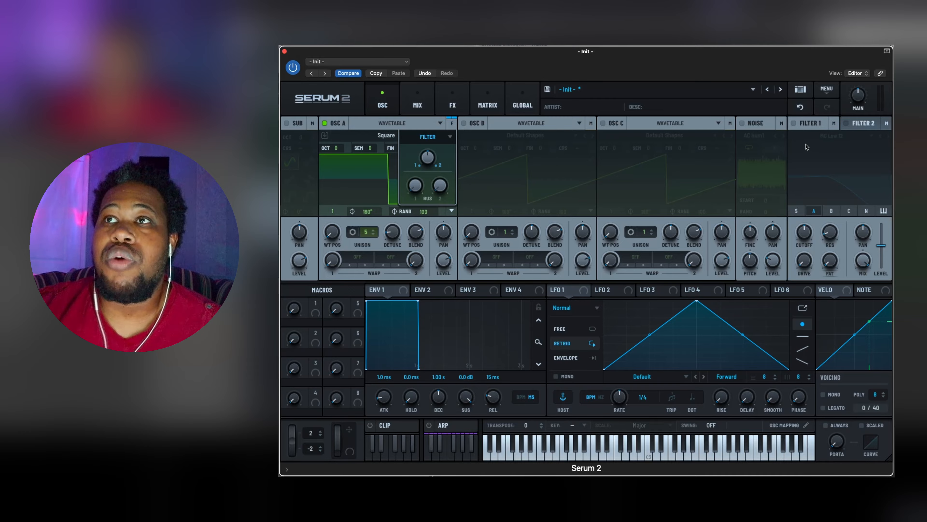
Enable Filter 1 with the Band 24 type, 59% drive, raised resonance and a cutoff lowered to 240 Hz
click(807, 124)
click(794, 123)
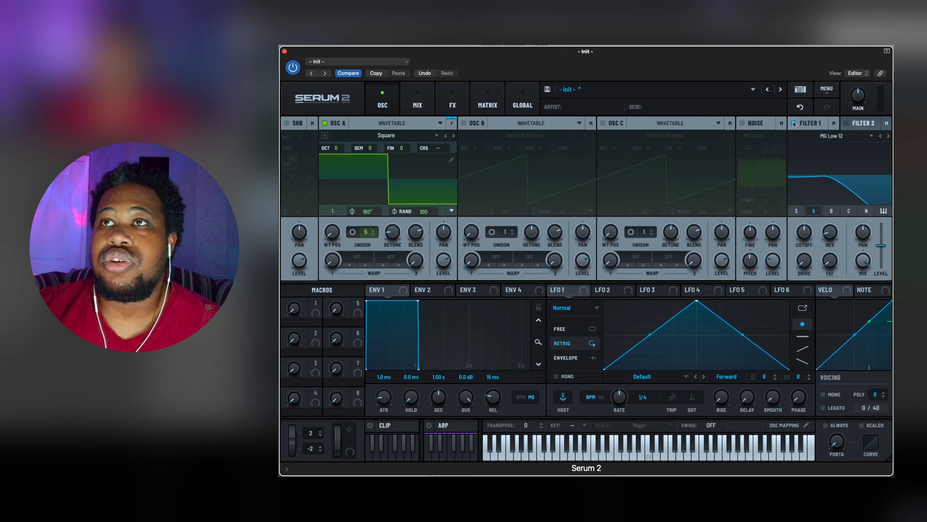
click(841, 136)
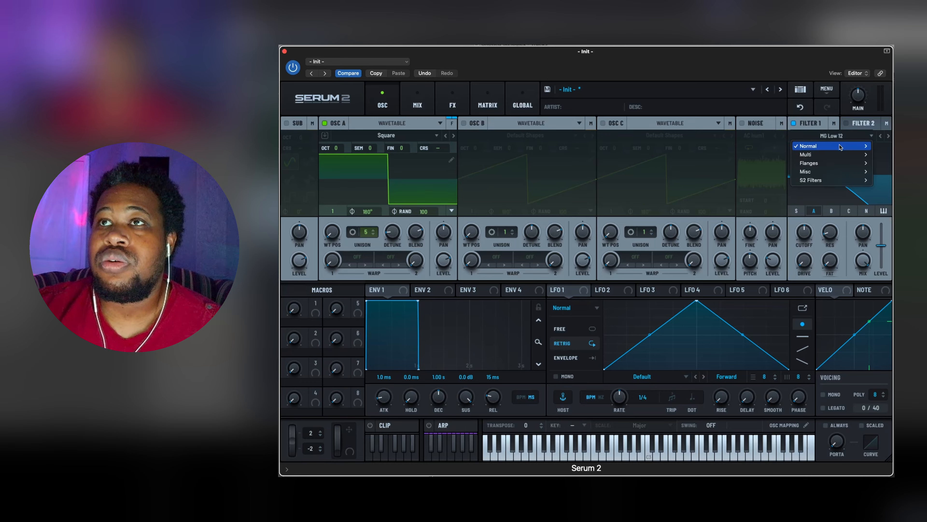
mouse_move(839, 146)
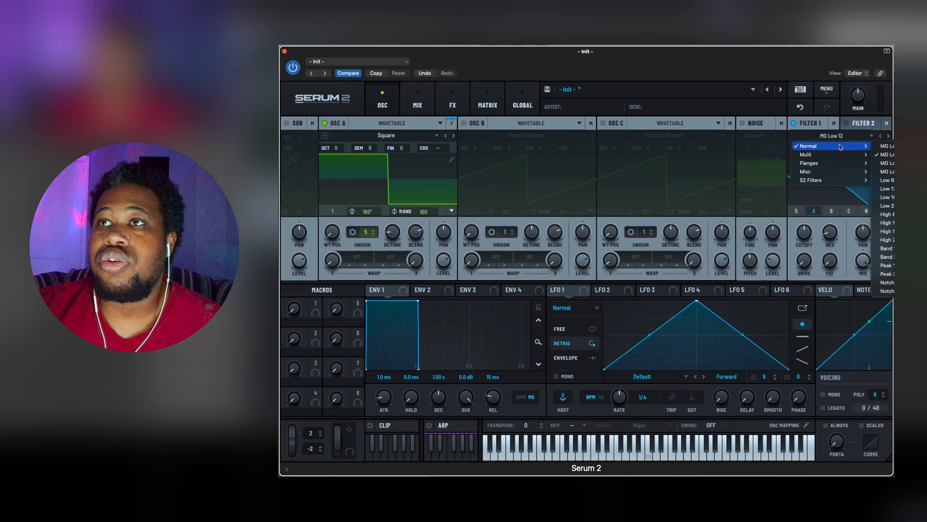
click(887, 257)
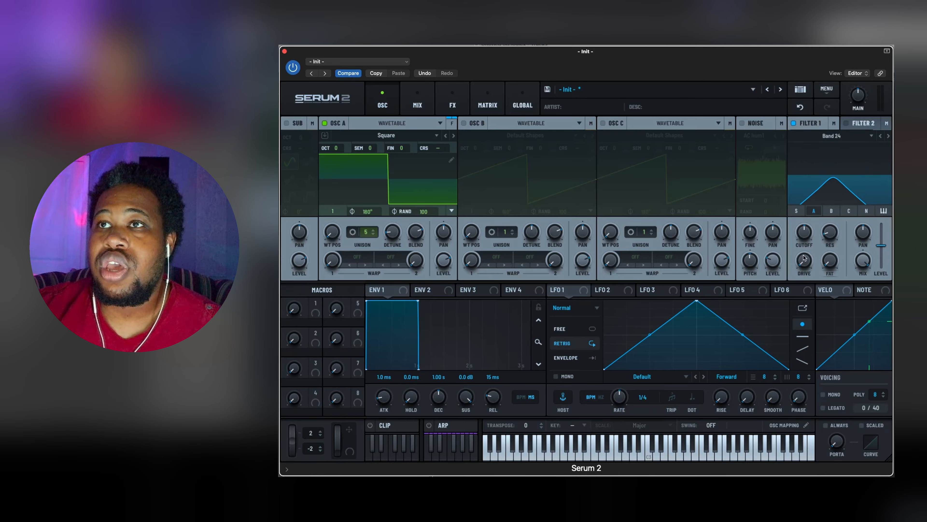
drag(805, 258, 833, 216)
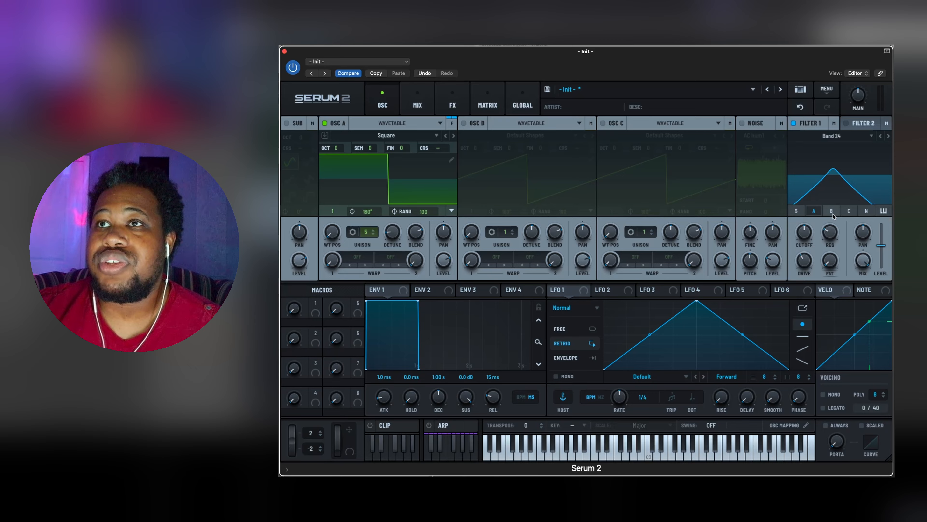
drag(802, 264, 799, 241)
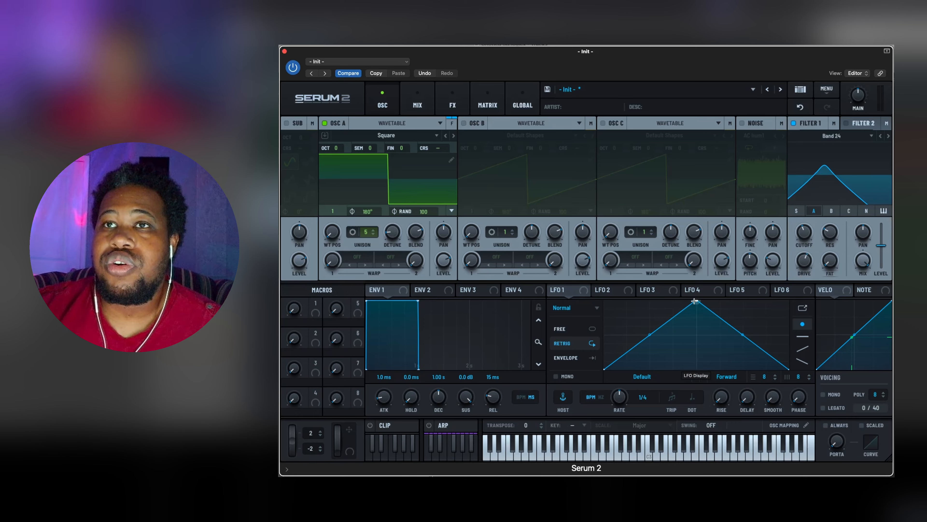
Modulate Filter 1's cutoff with LFO 1 at 10%, move the LFO's peak near its start, and set its rate to bar
drag(565, 291, 792, 233)
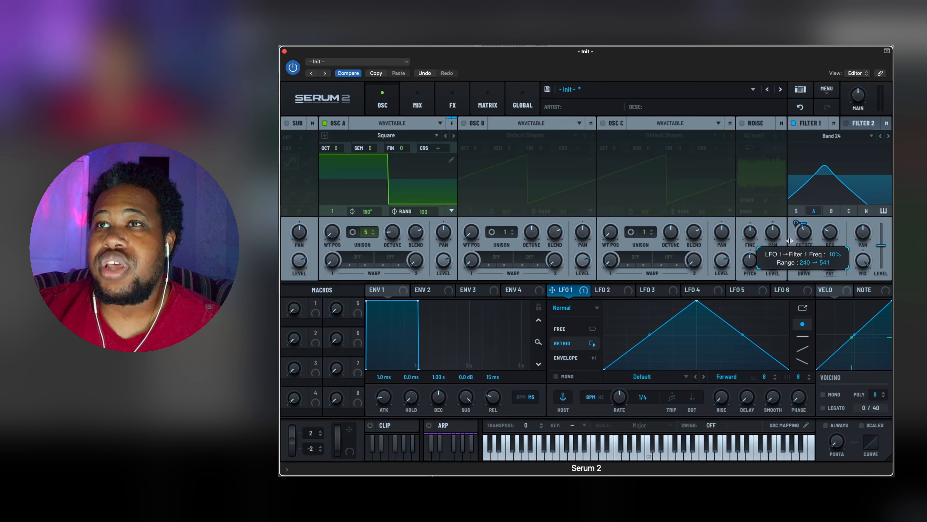
drag(696, 300, 627, 276)
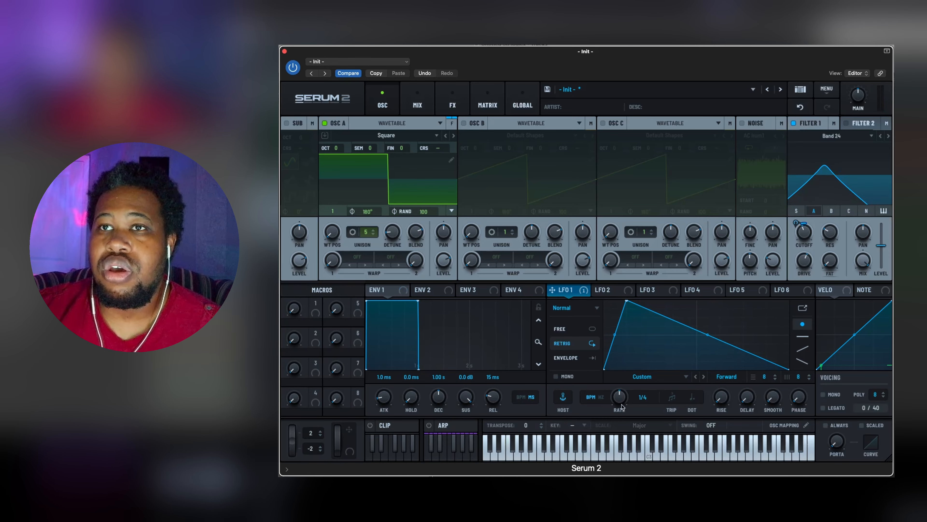
drag(621, 397, 614, 413)
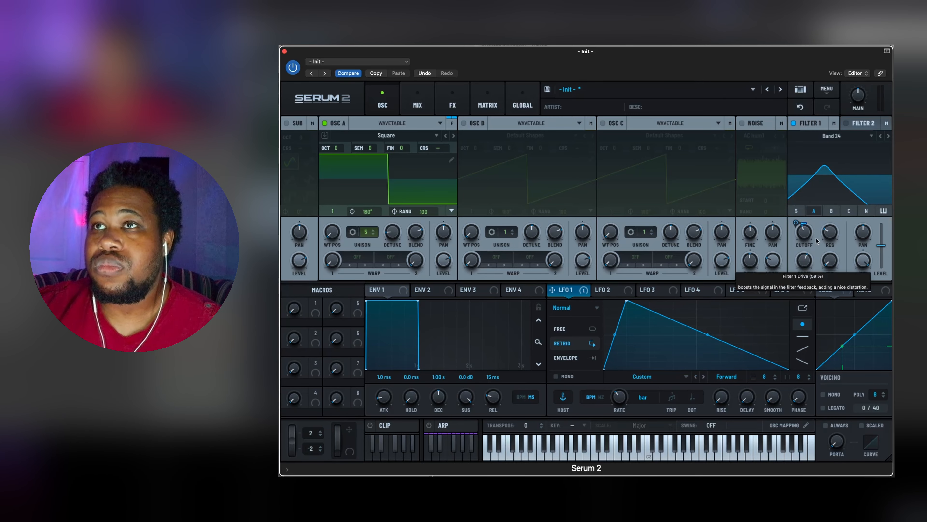
Add NoteOn Rand (Discrete) as a modulation source on Filter 1's cutoff
right_click(804, 234)
mouse_move(823, 248)
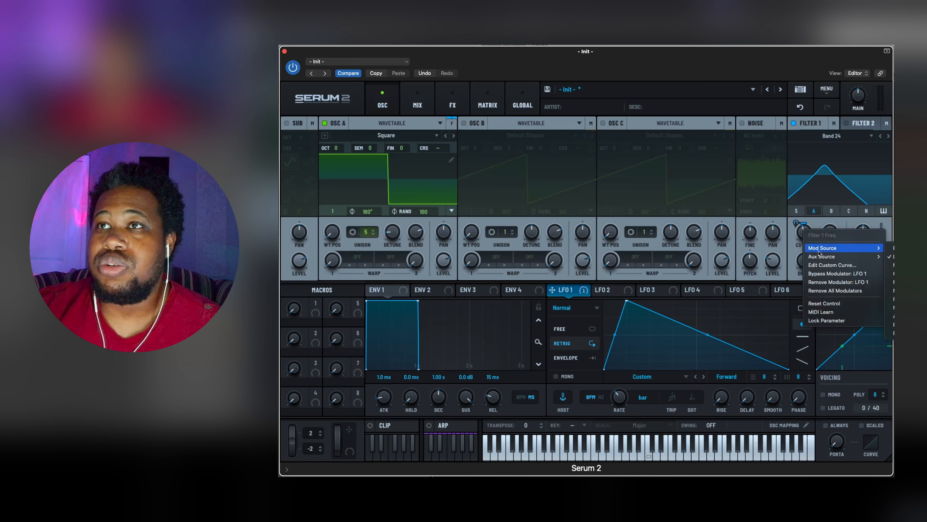
mouse_move(893, 265)
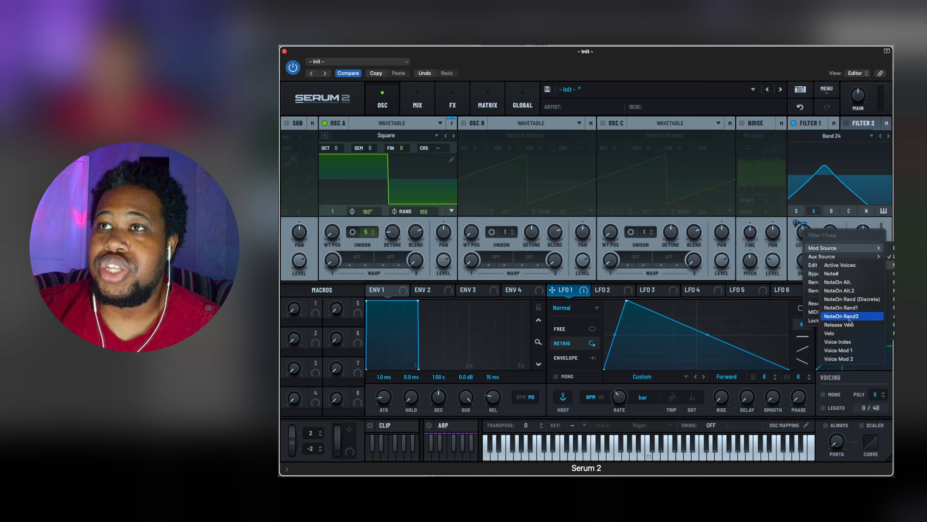
click(864, 300)
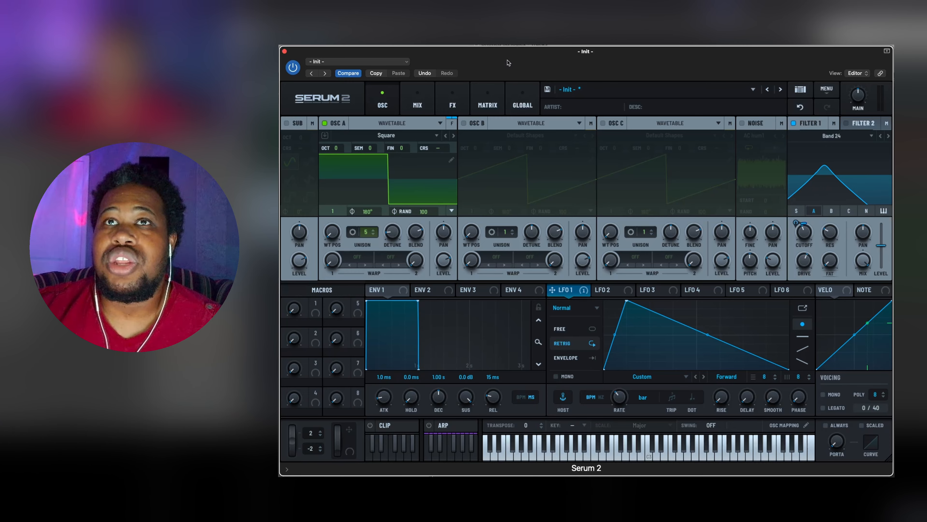
Reduce the NoteOn Rand (Discrete) modulation amount on Filter 1 Freq to 24% in the modulation matrix
click(487, 99)
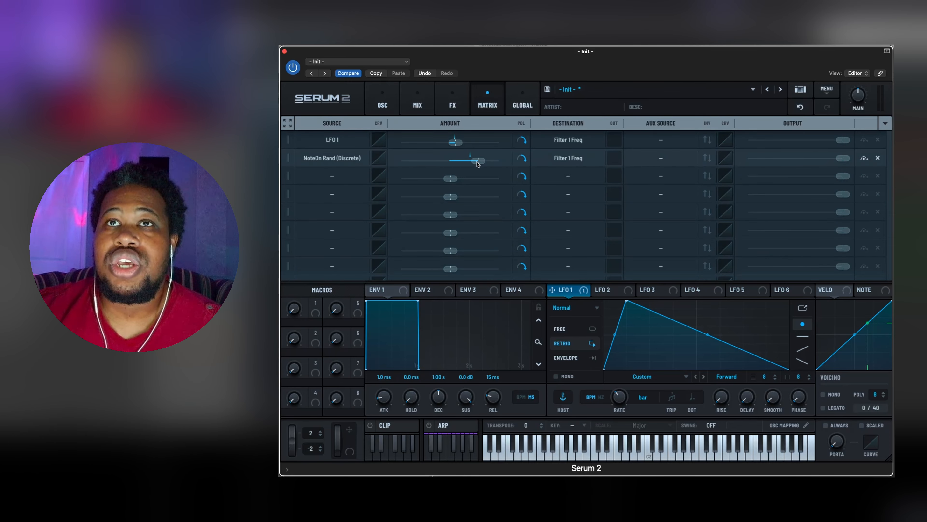
drag(477, 164, 463, 163)
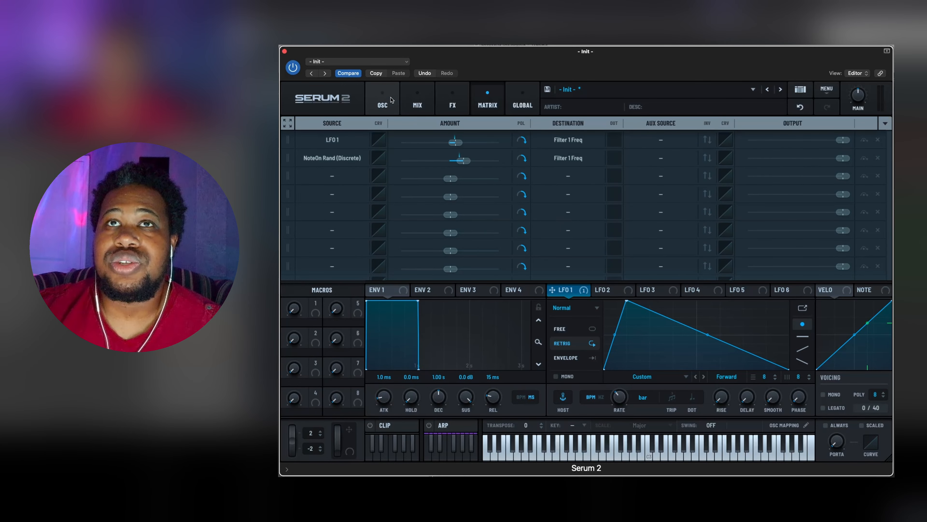
click(383, 102)
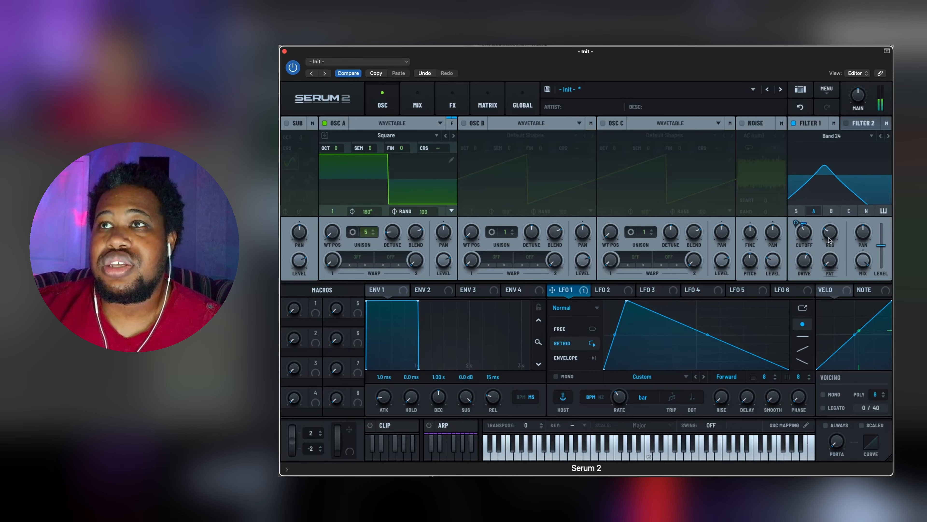
click(497, 102)
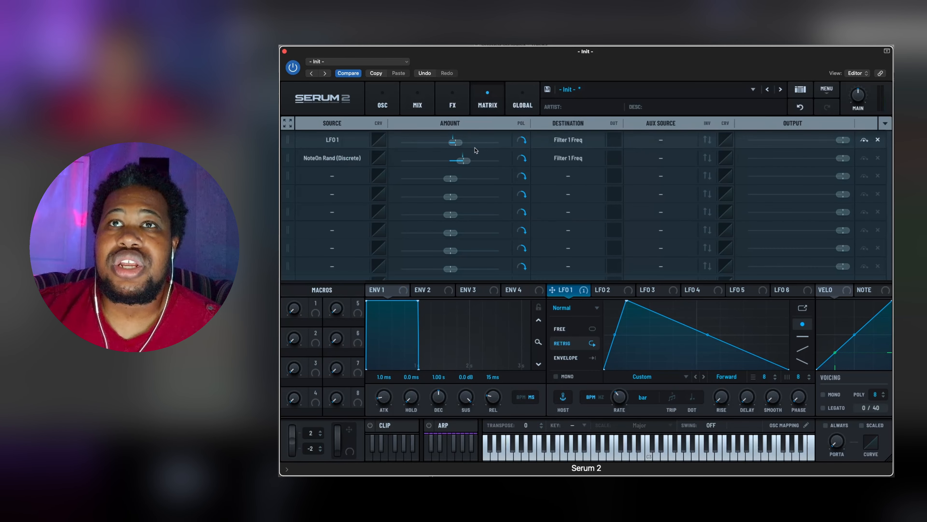
mouse_move(464, 163)
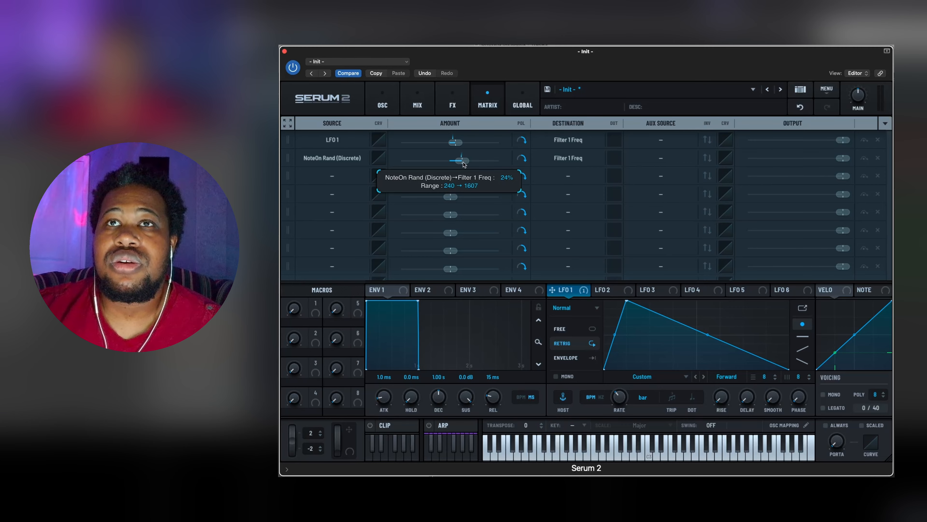
click(382, 102)
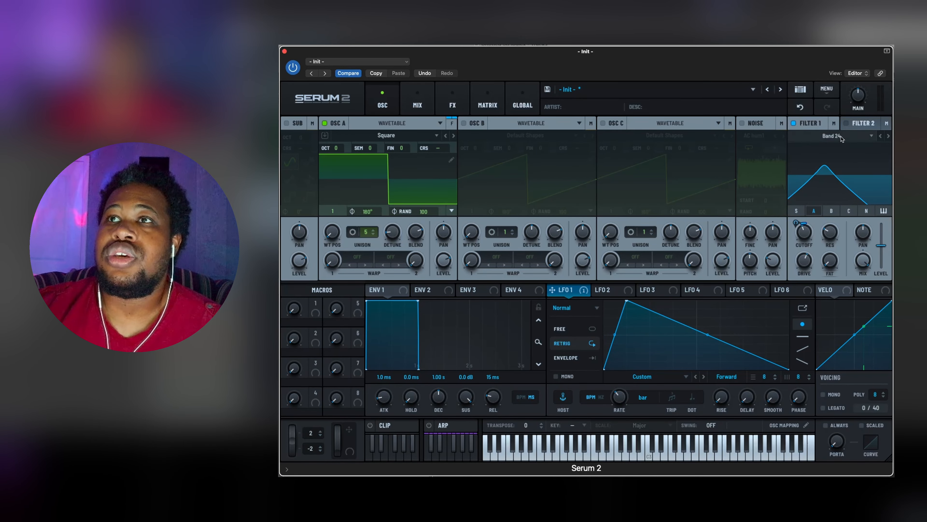
Enable Filter 2 with the Bandreject type from Misc, set its resonance to about 63%, and raise its cutoff
click(858, 126)
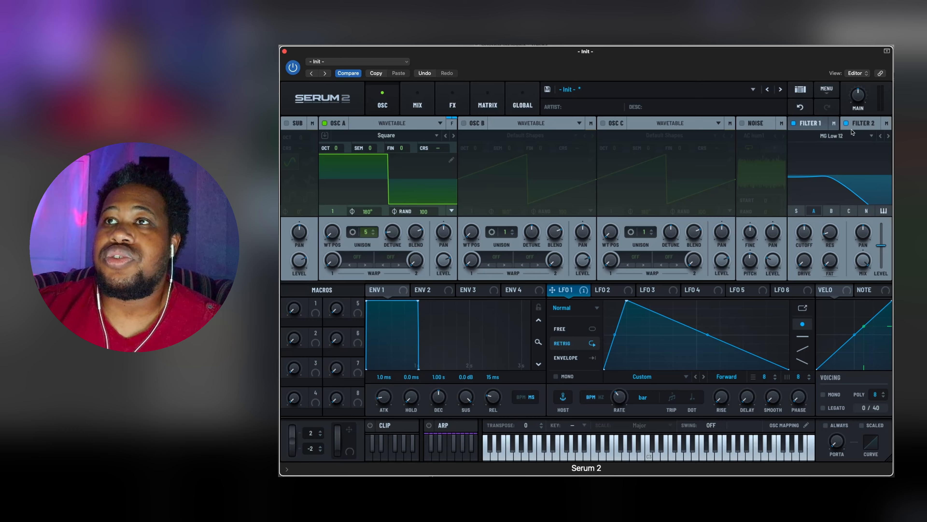
click(840, 136)
mouse_move(832, 176)
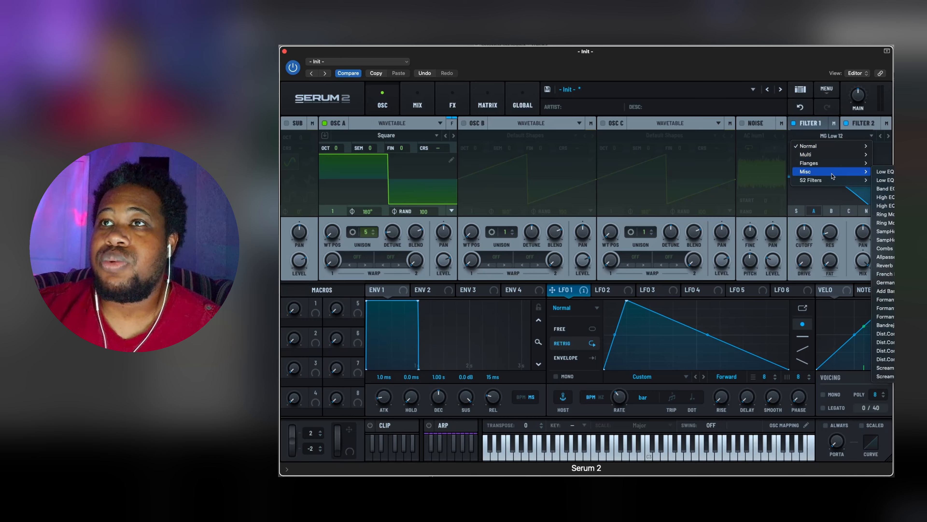
click(886, 325)
drag(830, 260, 832, 205)
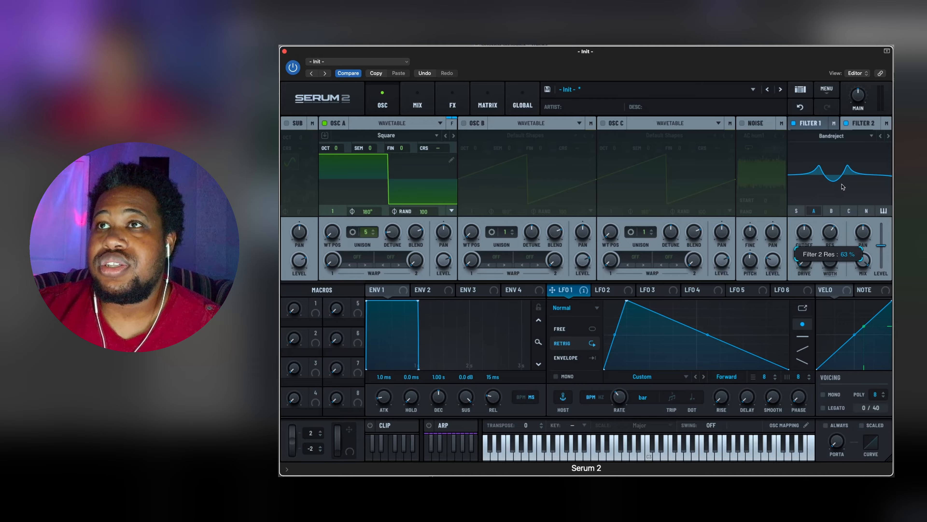
drag(805, 234, 811, 216)
drag(800, 232, 807, 216)
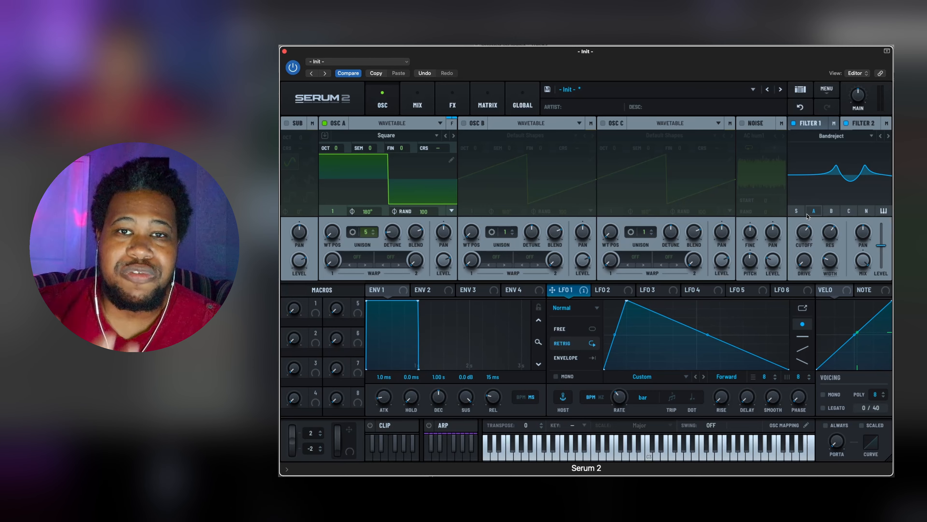
Lower Filter 2's cutoff and modulate both its cutoff and width with small amounts of LFO 1
mouse_move(806, 235)
mouse_down()
mouse_move(799, 251)
mouse_move(805, 237)
mouse_up()
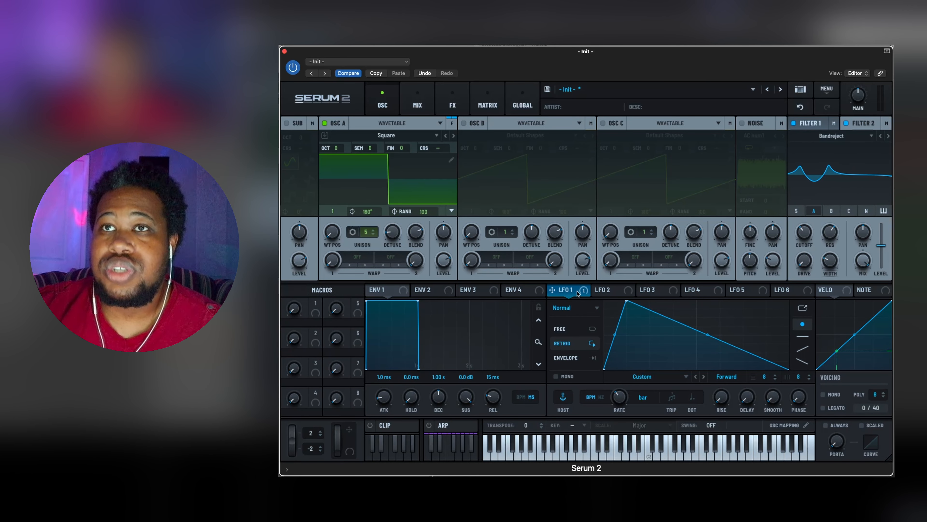
drag(574, 290, 797, 226)
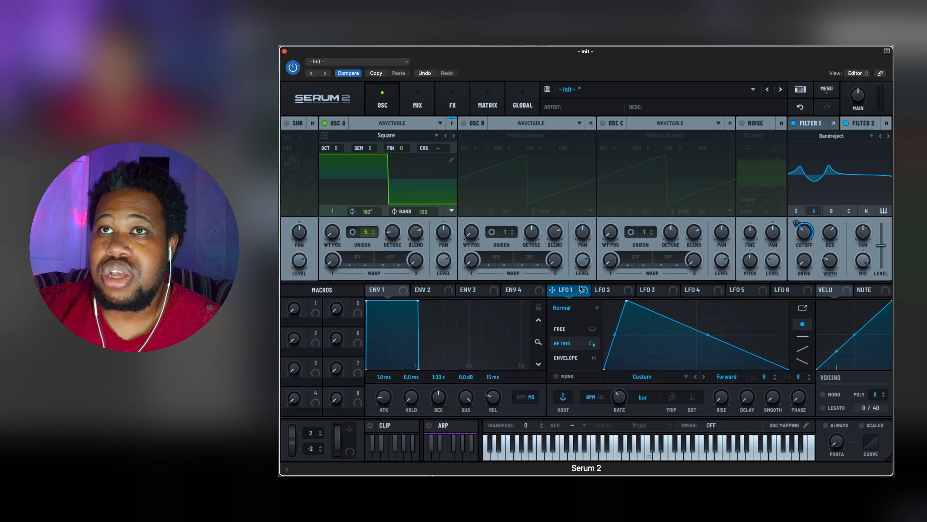
drag(572, 291, 831, 260)
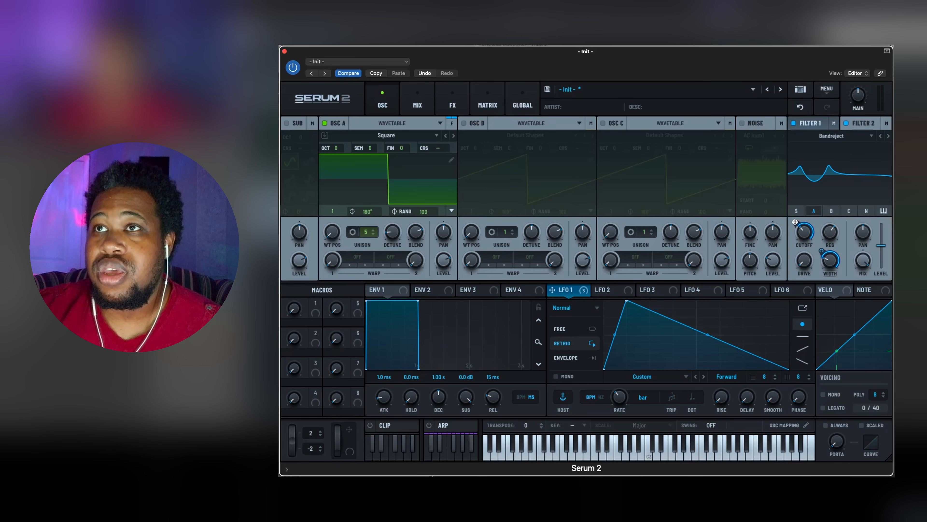
drag(795, 221, 813, 279)
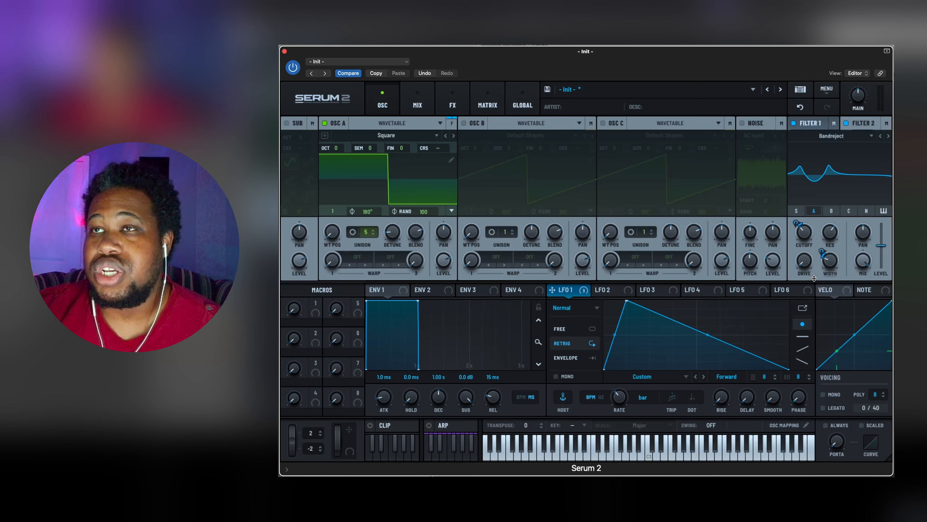
Add NoteOn Rand (Discrete) as a modulation source on Filter 2's cutoff and width
right_click(805, 232)
mouse_move(827, 251)
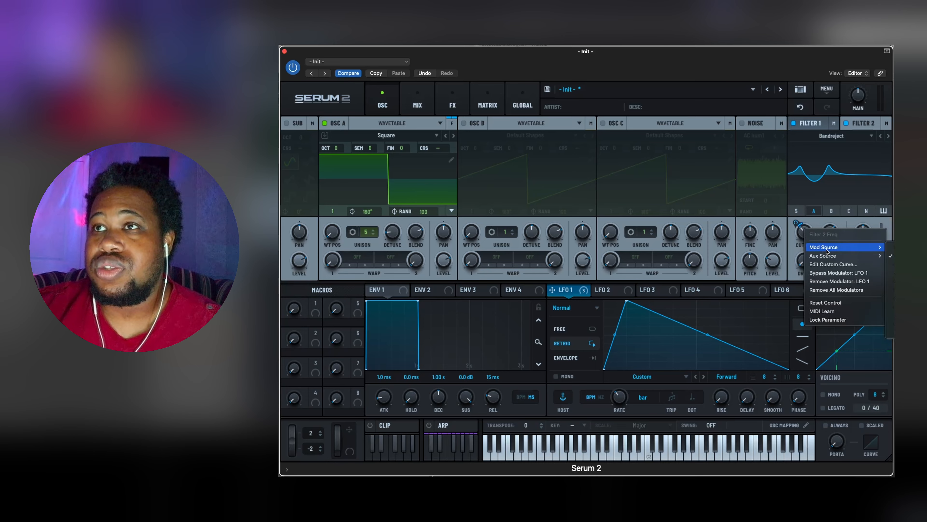
mouse_move(891, 263)
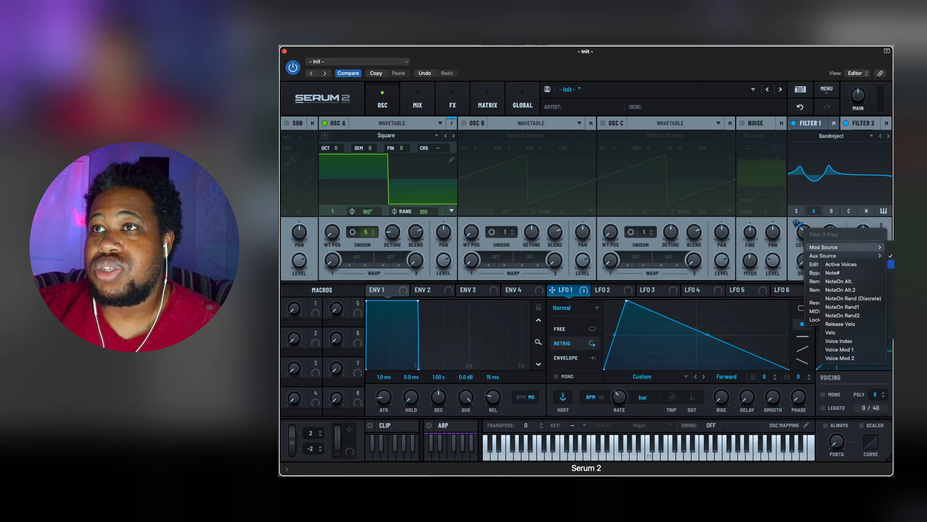
click(865, 299)
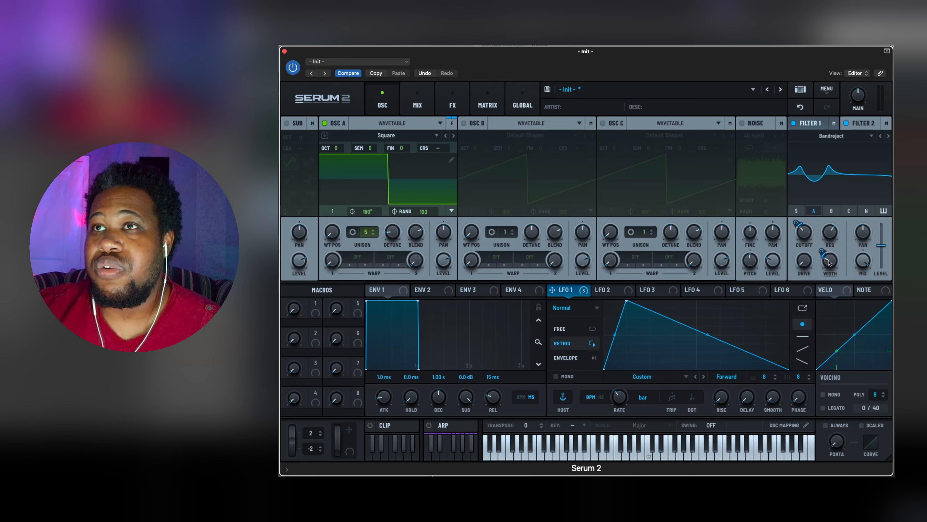
right_click(830, 261)
mouse_move(851, 281)
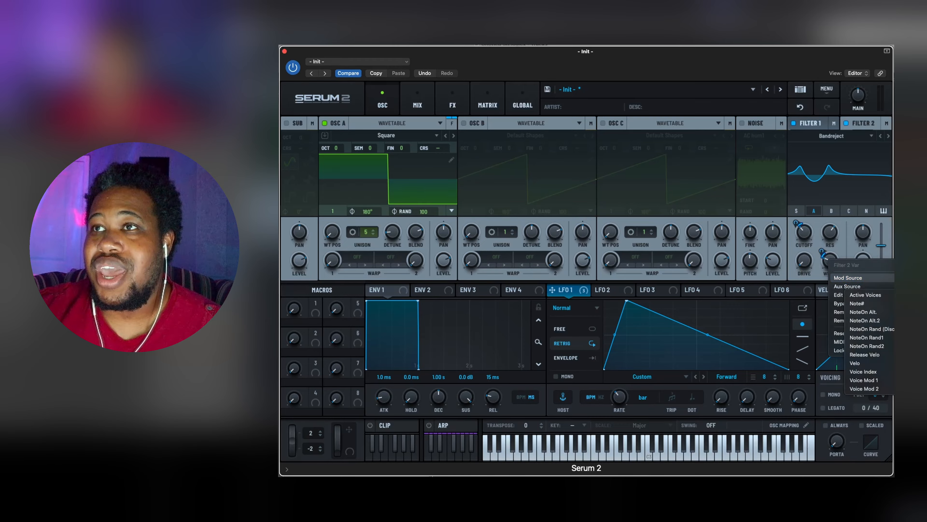
click(885, 328)
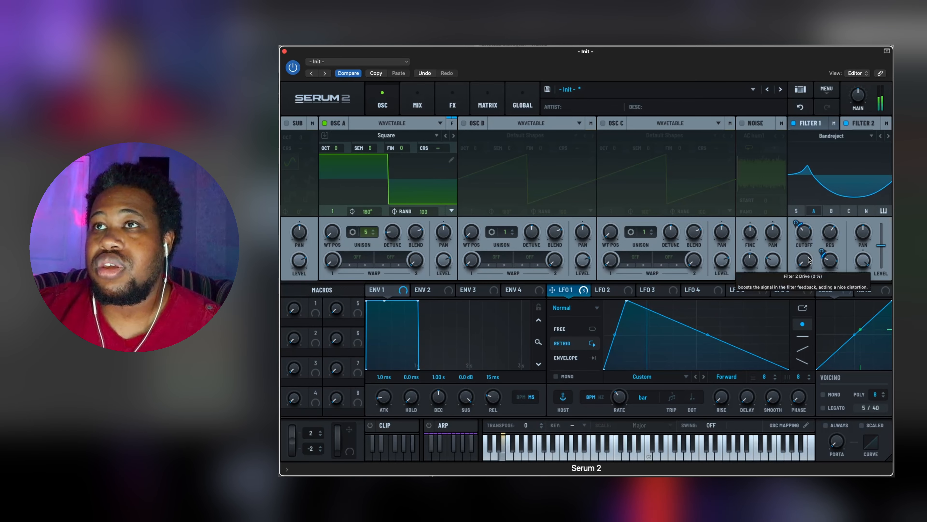
Reduce the NoteOn Rand (Discrete) amounts in the modulation matrix, setting Filter 2 Freq to about 25% and Filter 2 Var to a low amount
click(487, 100)
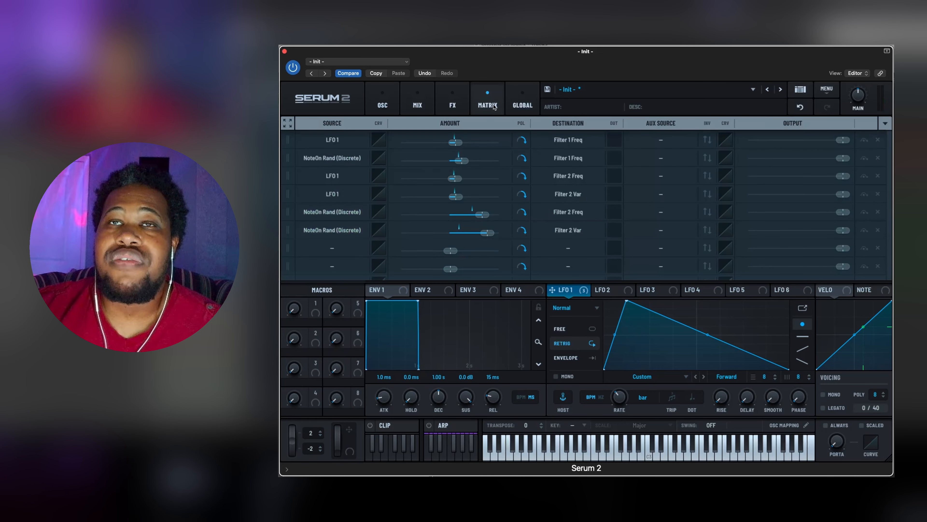
mouse_move(489, 233)
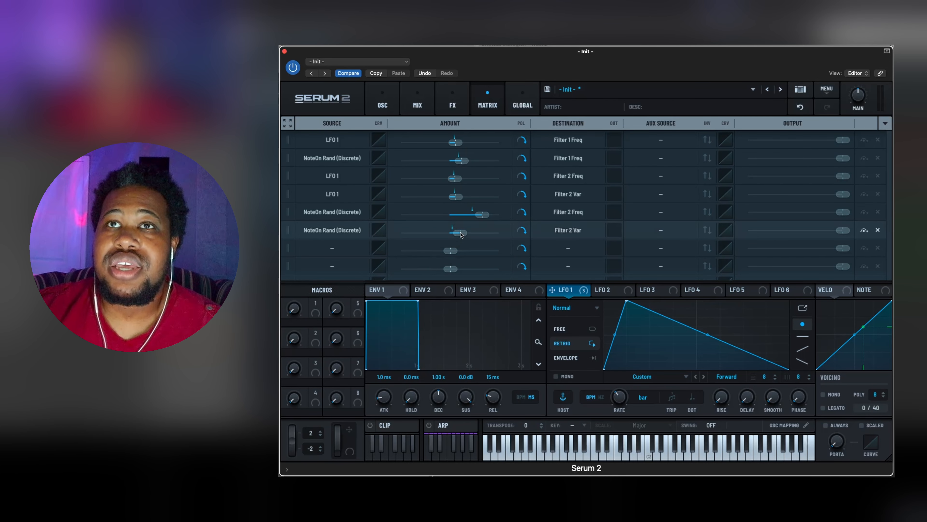
drag(488, 216, 474, 216)
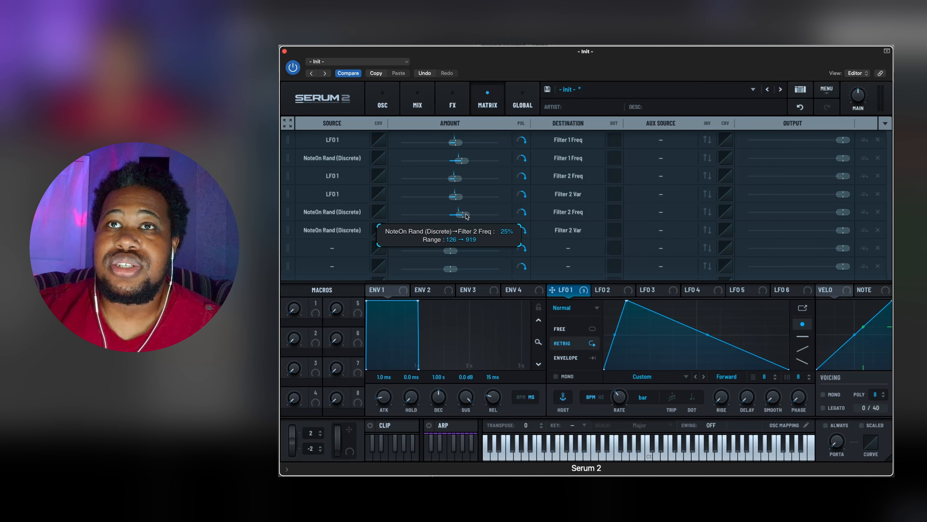
drag(464, 217, 464, 232)
click(382, 98)
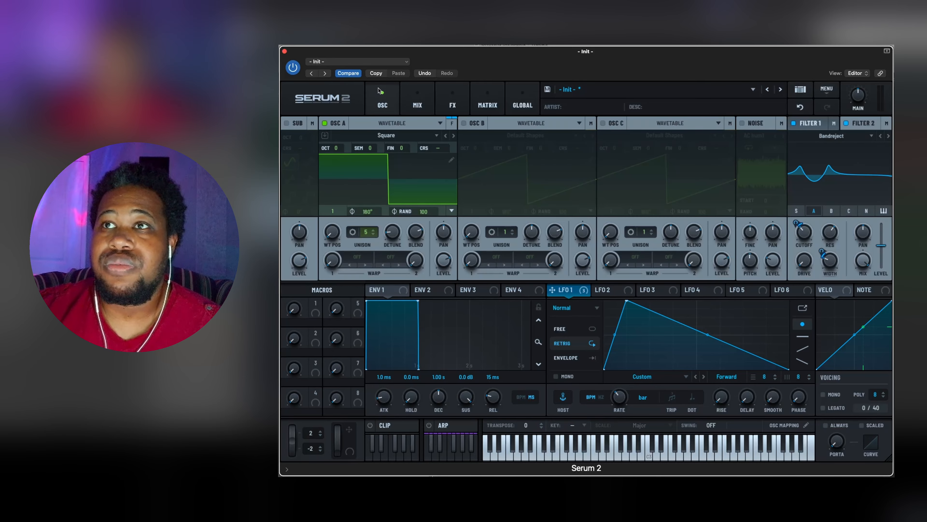
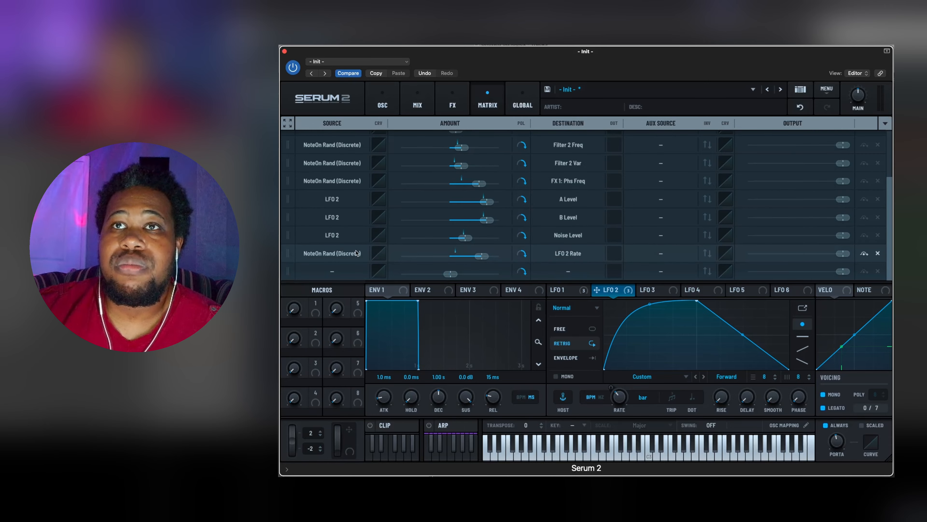
Reduce the NoteOn Rand (Discrete) amount on LFO 2 Rate, and modulate LFO 2's falling curve via LFO Bus 1 with a Note source
mouse_move(485, 257)
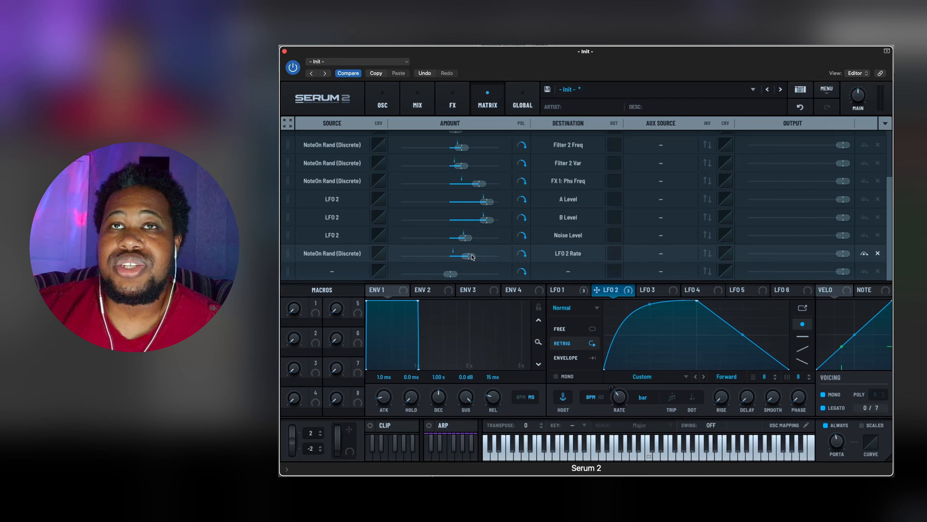
click(382, 103)
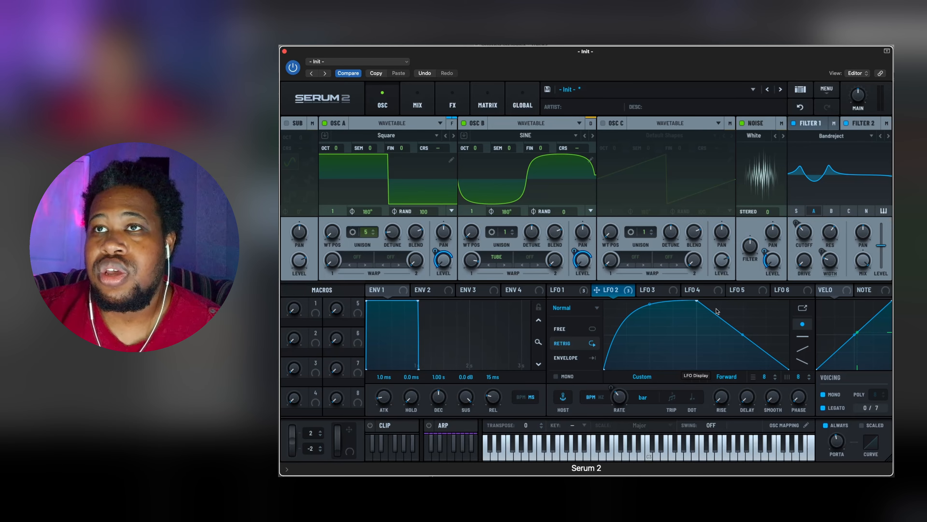
right_click(743, 335)
mouse_move(768, 379)
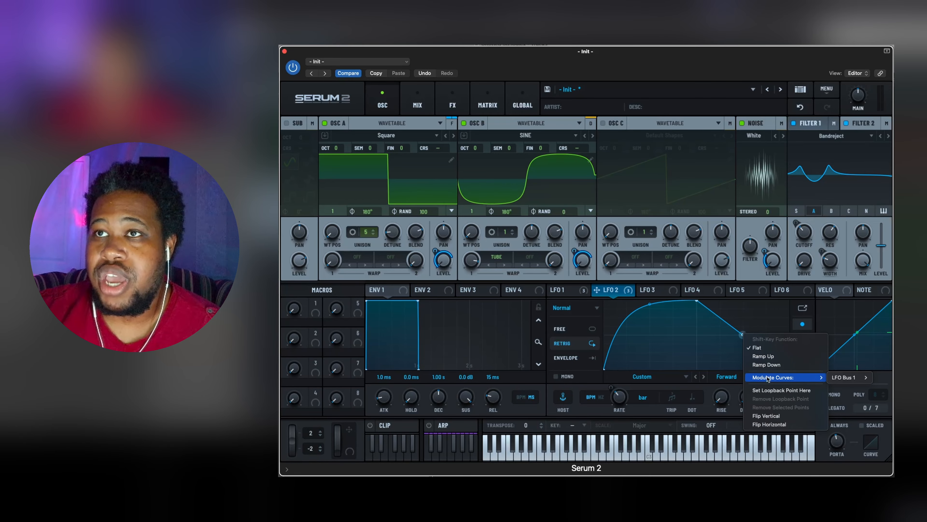
mouse_move(854, 378)
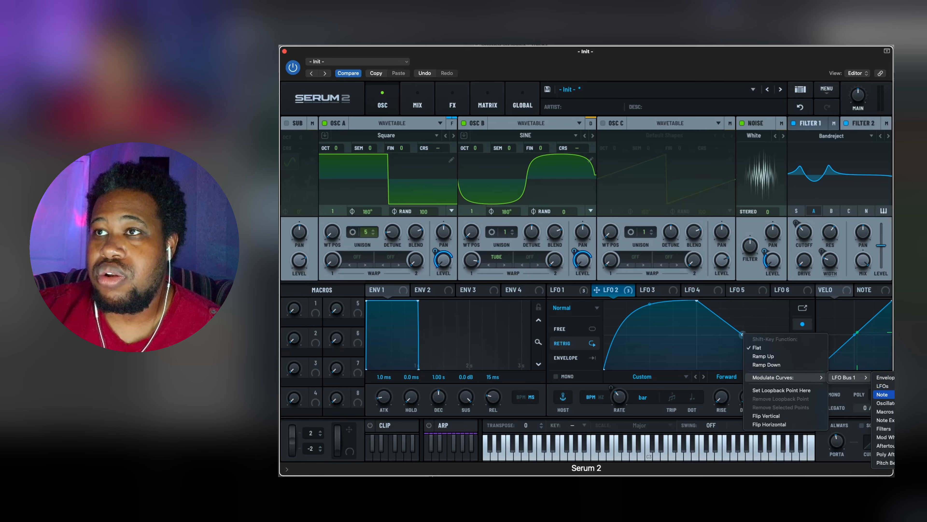
click(923, 395)
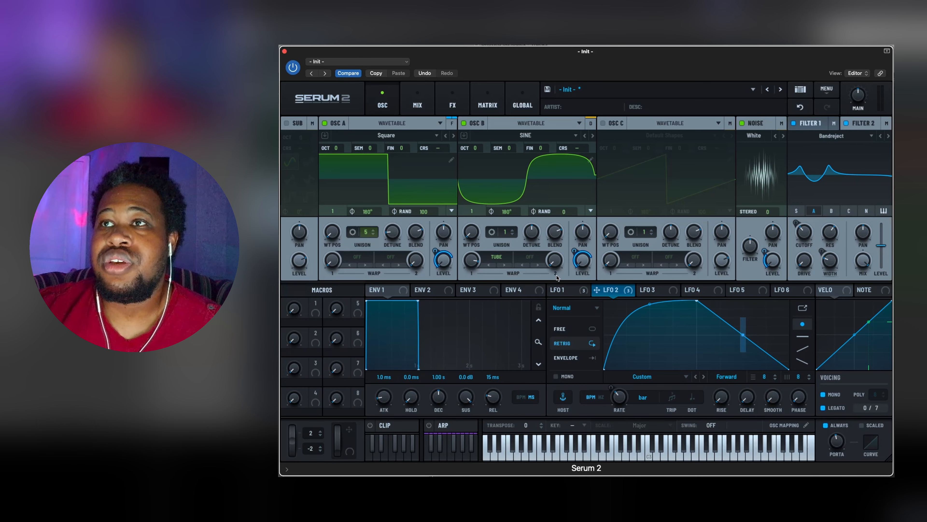
Raise oscillator A's send to Bus 1 to about 29% in the mixer
click(431, 103)
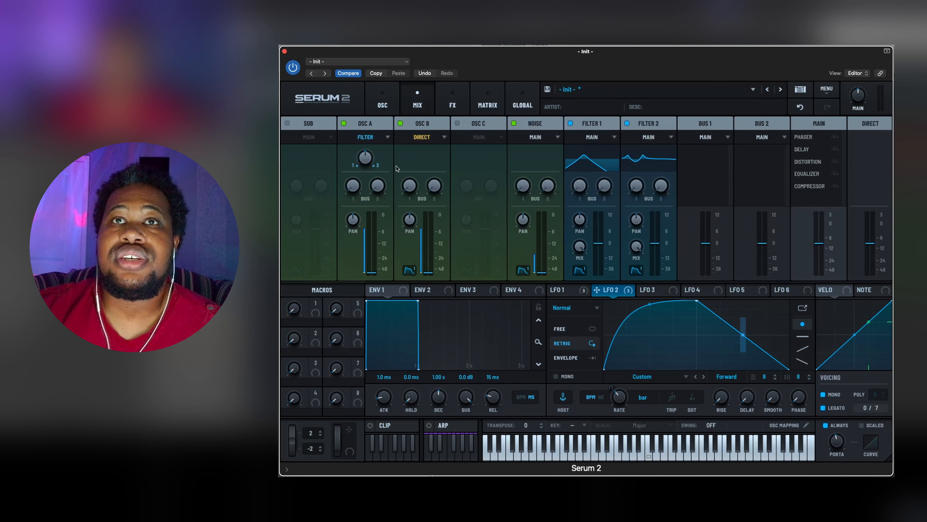
mouse_move(367, 162)
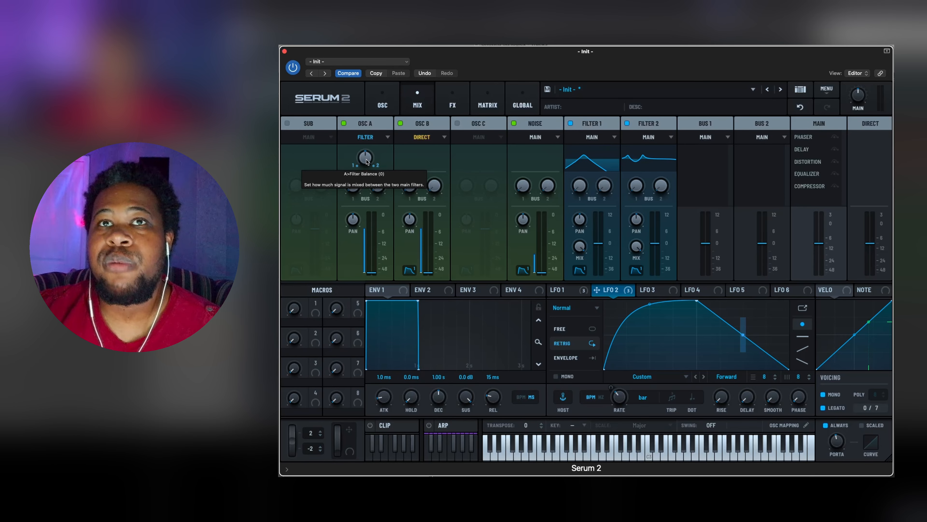
drag(355, 190, 357, 162)
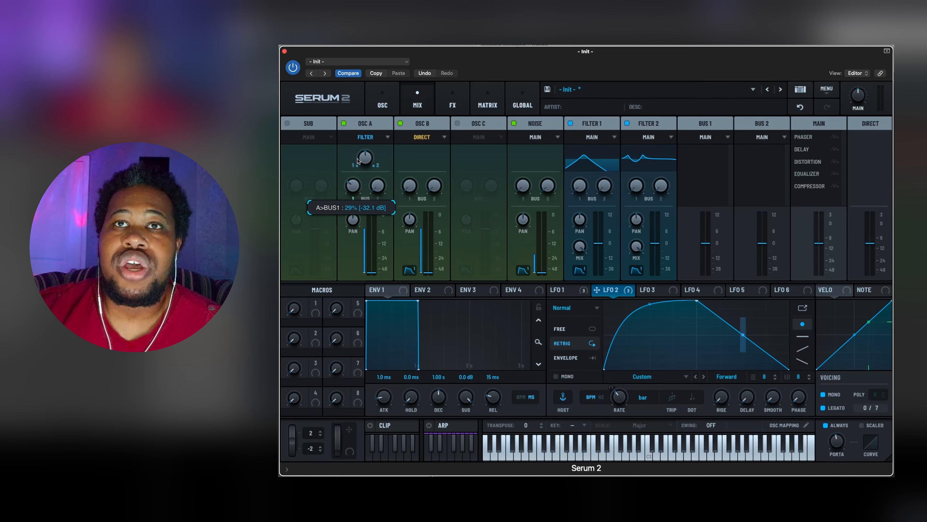
Add a Delay effect to Bus 1 and set its mode to Ping-Pong
click(448, 104)
click(351, 124)
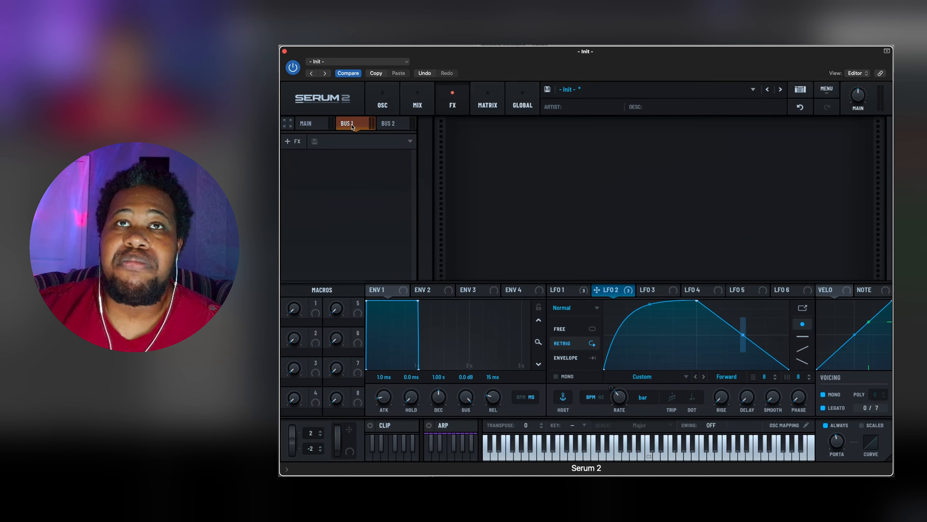
click(294, 141)
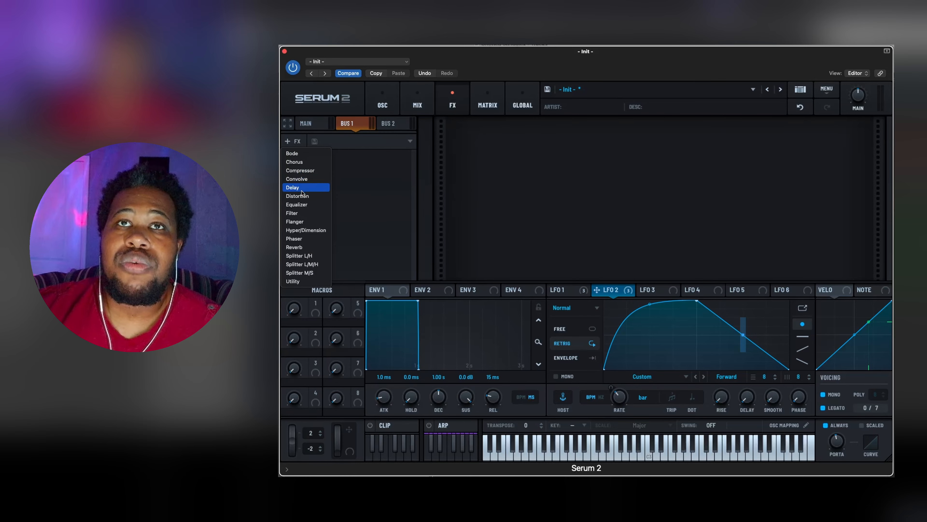
click(294, 188)
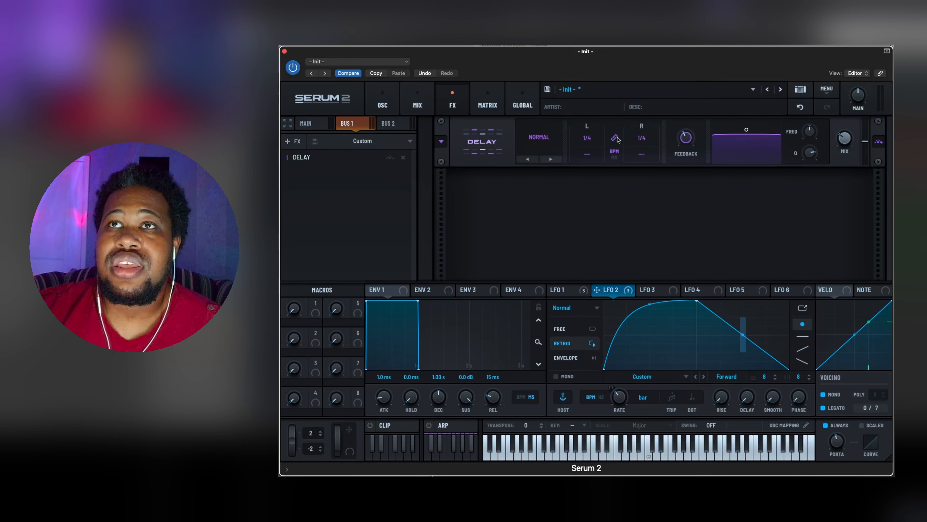
click(539, 137)
click(536, 168)
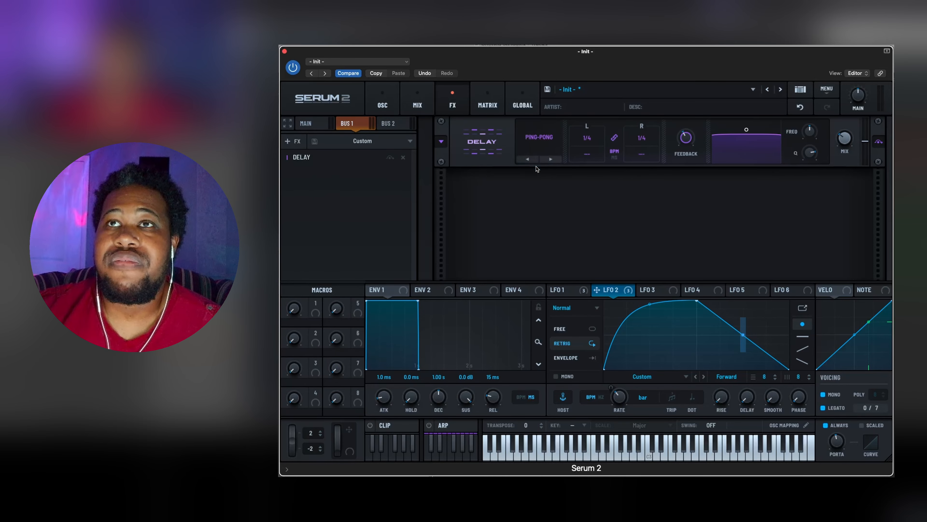
Add a Filter effect after the delay on Bus 1 and set its type to Band 24
click(294, 142)
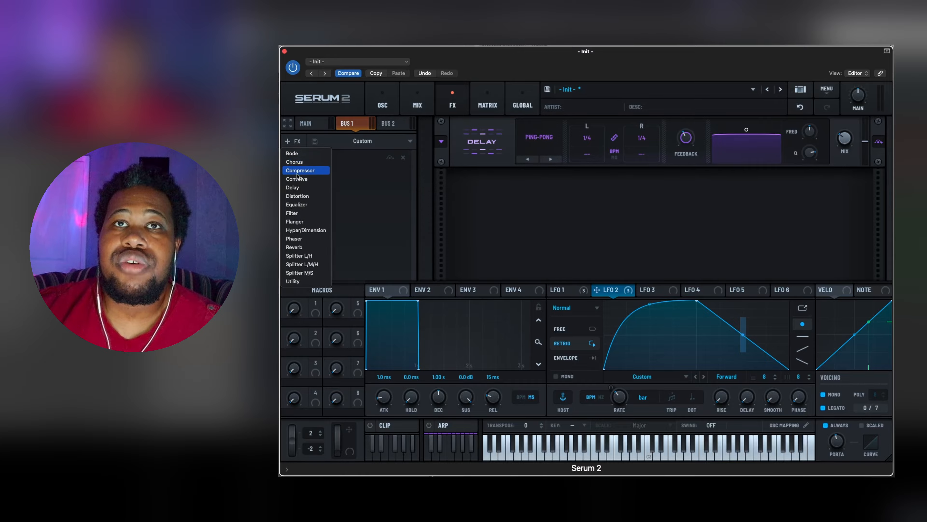
click(299, 213)
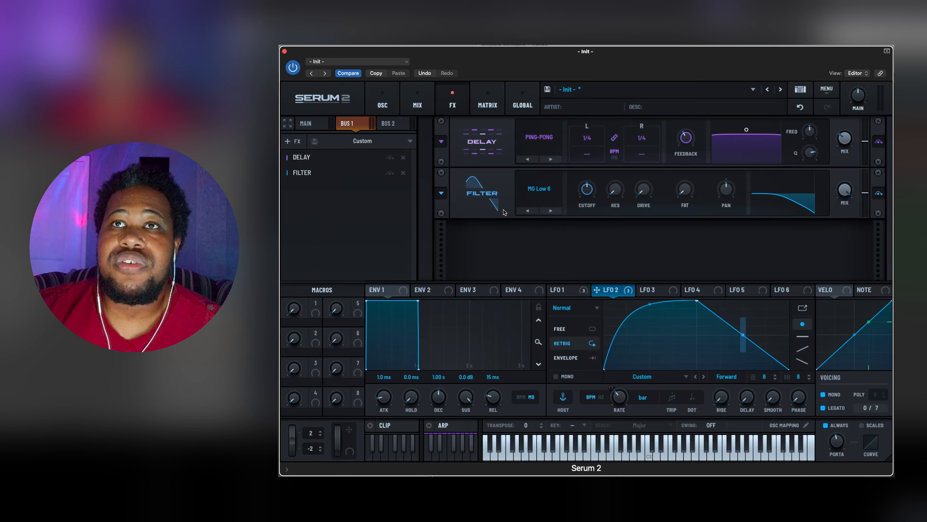
click(532, 192)
mouse_move(539, 209)
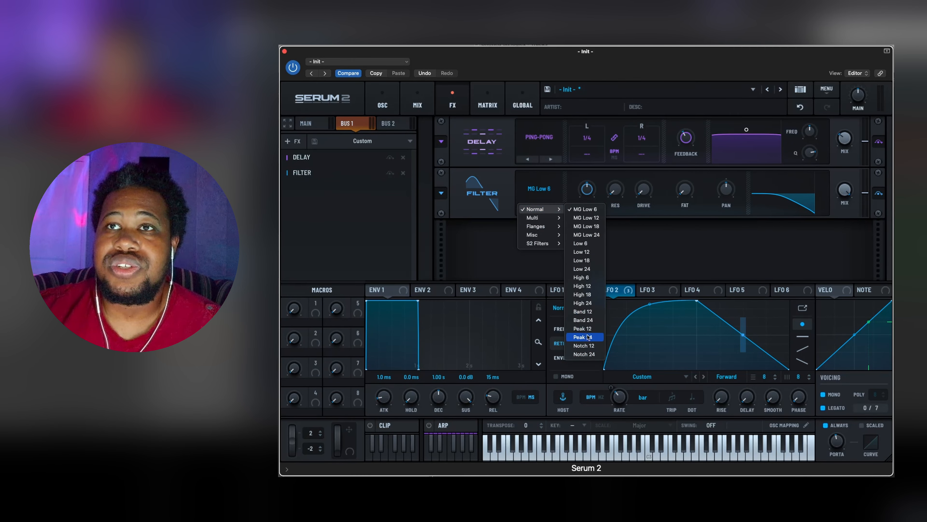
click(588, 320)
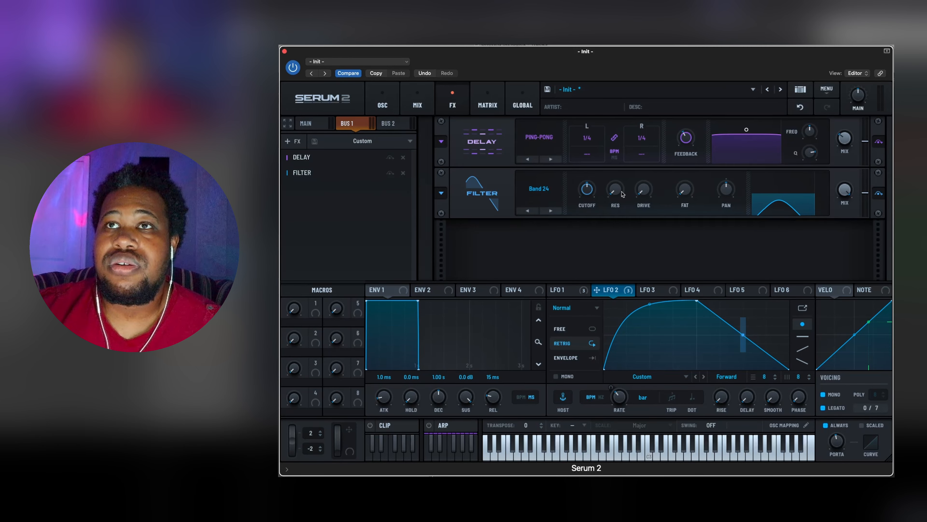
Raise the Bus 1 filter's drive, resonance and cutoff, and lower the delay's feedback slightly
drag(650, 196, 615, 196)
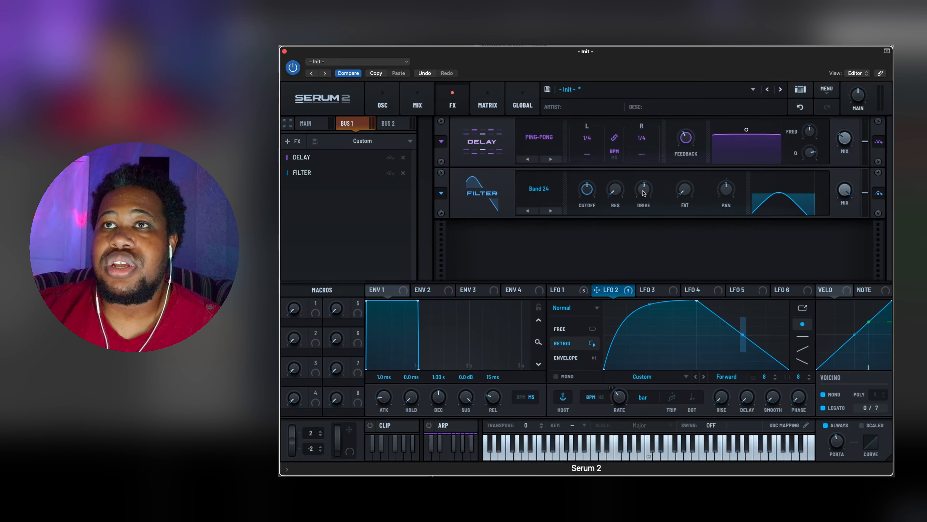
mouse_move(643, 194)
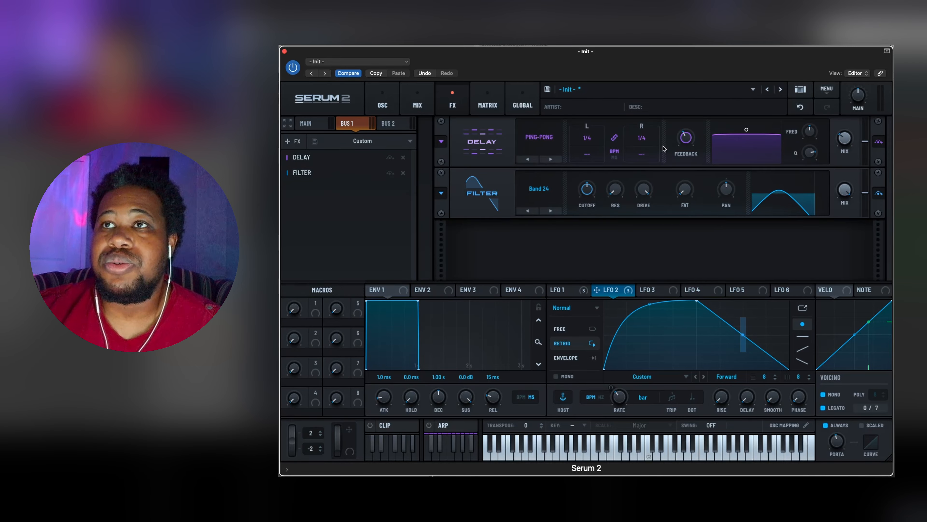
drag(616, 193, 638, 197)
mouse_move(619, 189)
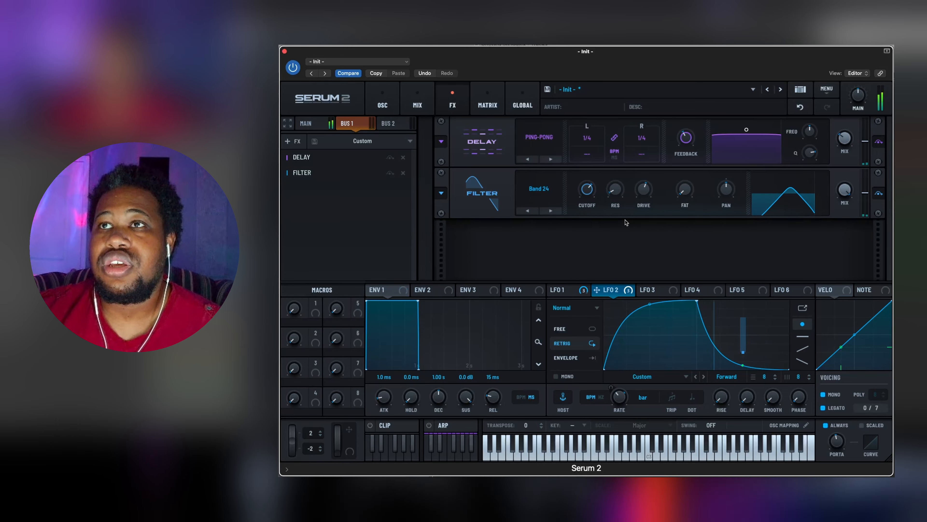
drag(646, 193, 645, 195)
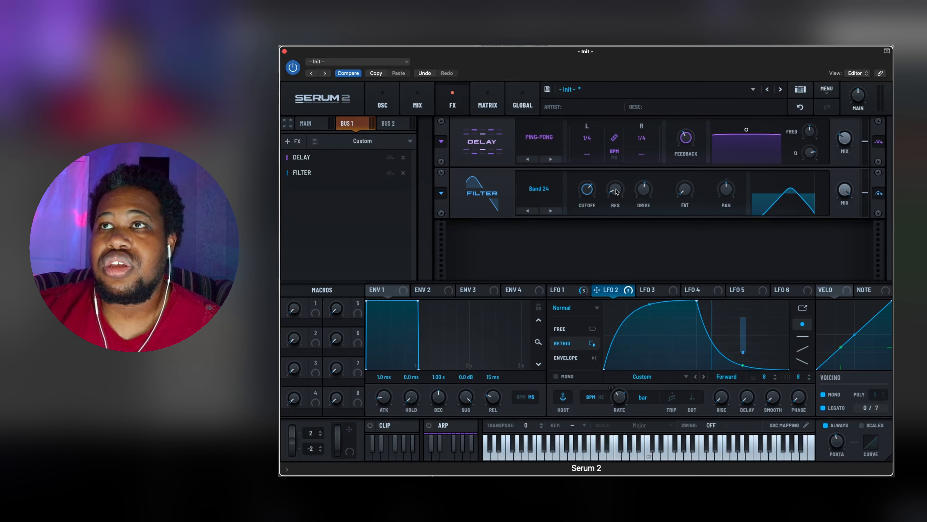
drag(687, 142, 682, 150)
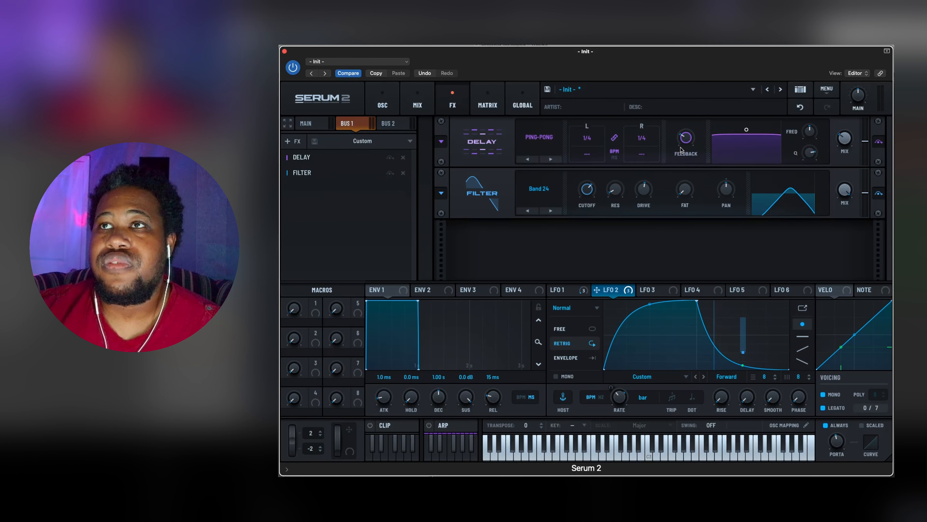
Add a Reverb effect between the delay and the filter on Bus 1 and raise its width
drag(841, 142, 840, 152)
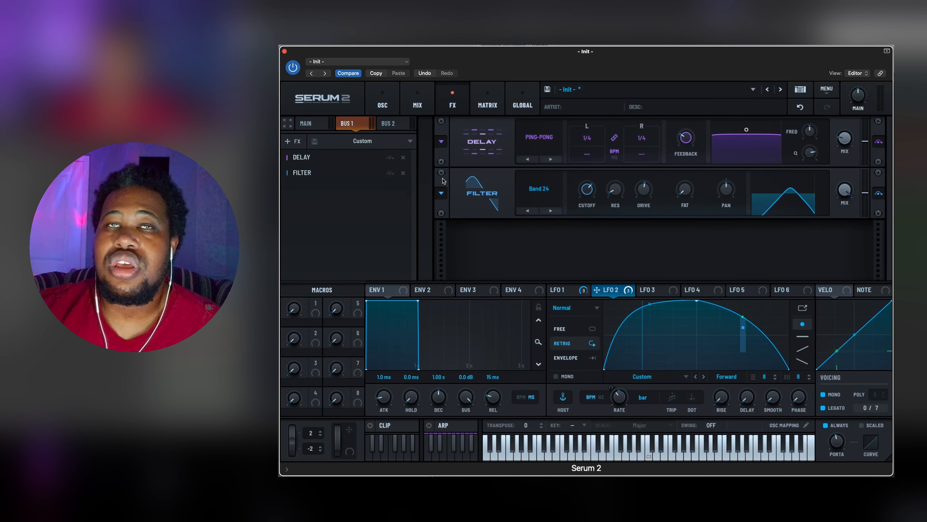
click(298, 142)
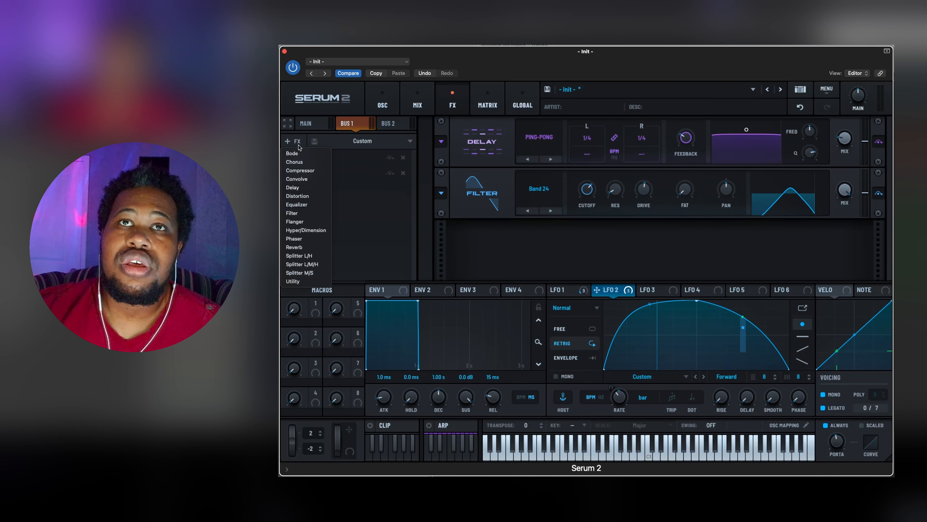
click(301, 247)
drag(306, 188, 307, 172)
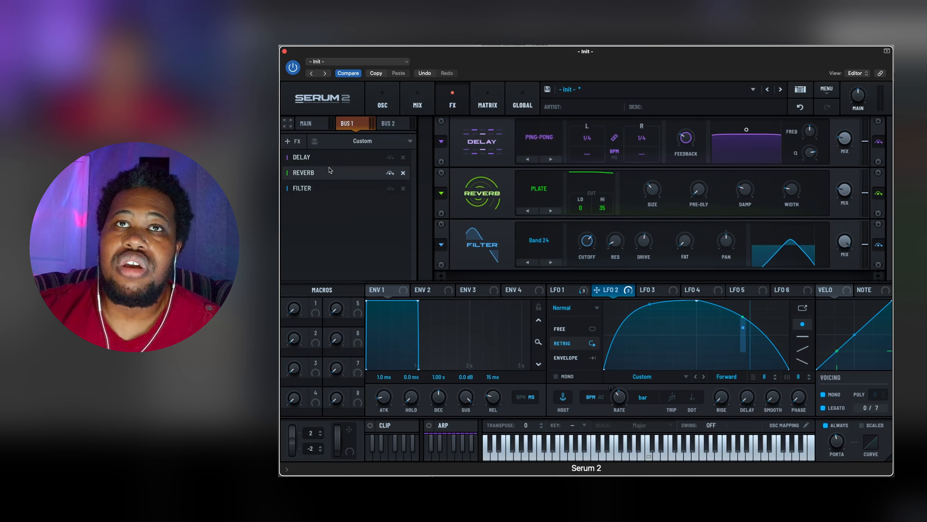
drag(799, 191, 841, 130)
drag(653, 192, 647, 203)
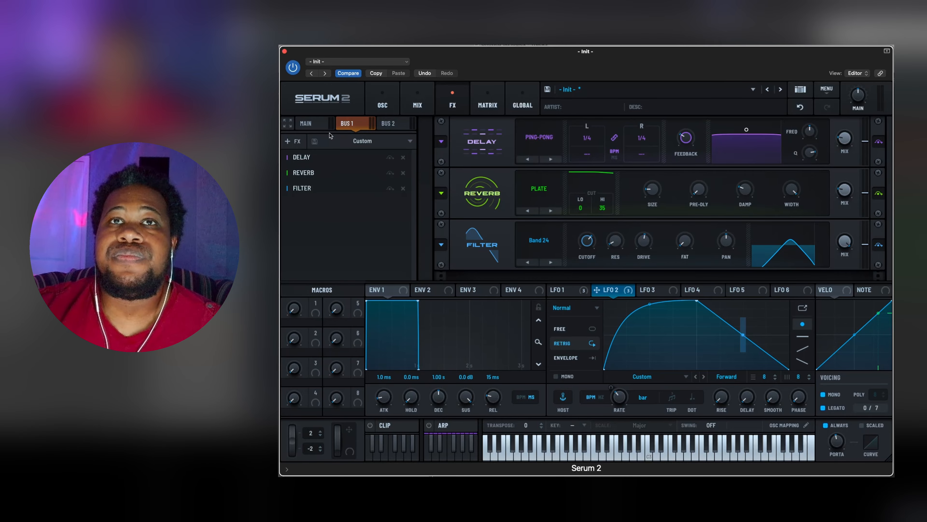
click(307, 124)
click(417, 102)
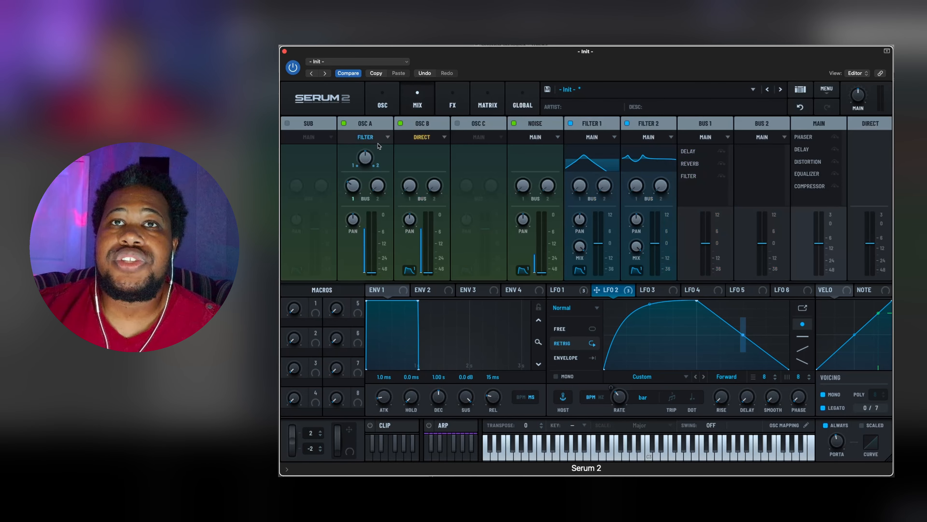
mouse_move(351, 197)
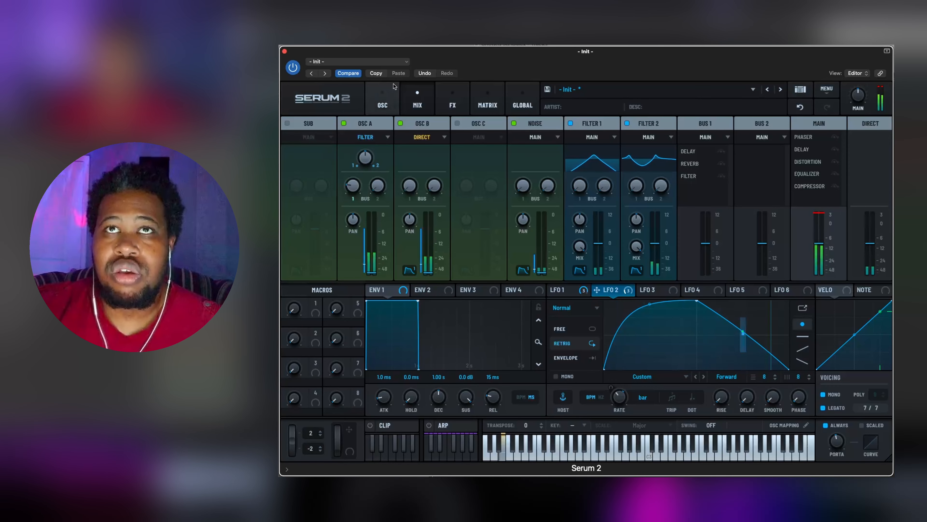
Remove the first harmonic from oscillator A's Square wavetable in the wavetable editor
click(384, 96)
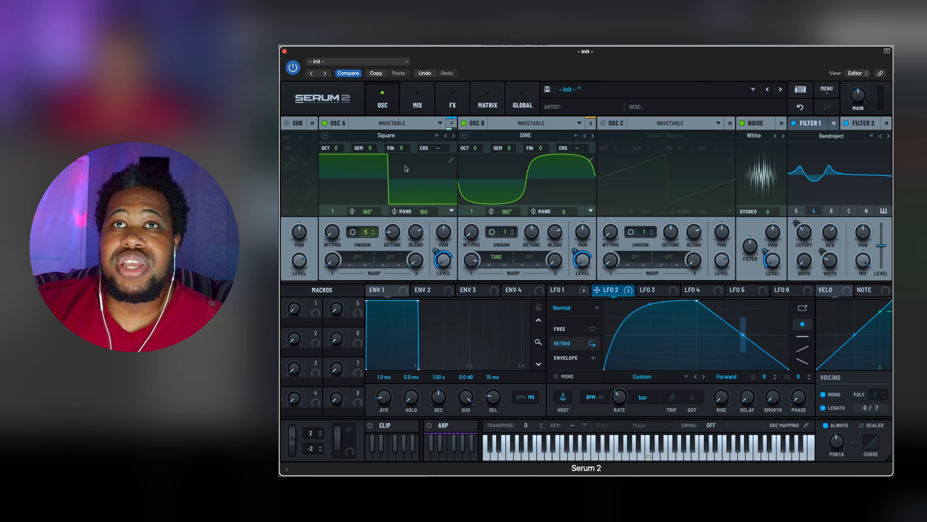
click(451, 161)
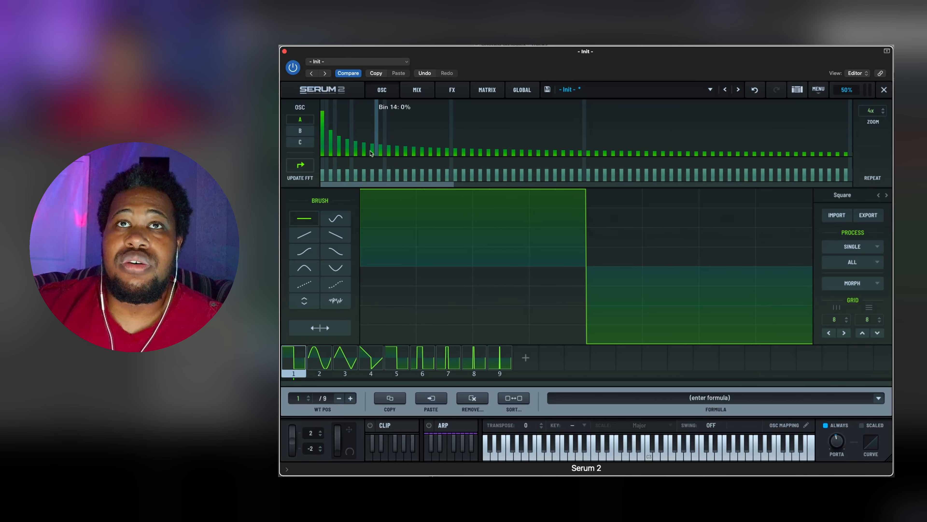
drag(322, 122, 324, 156)
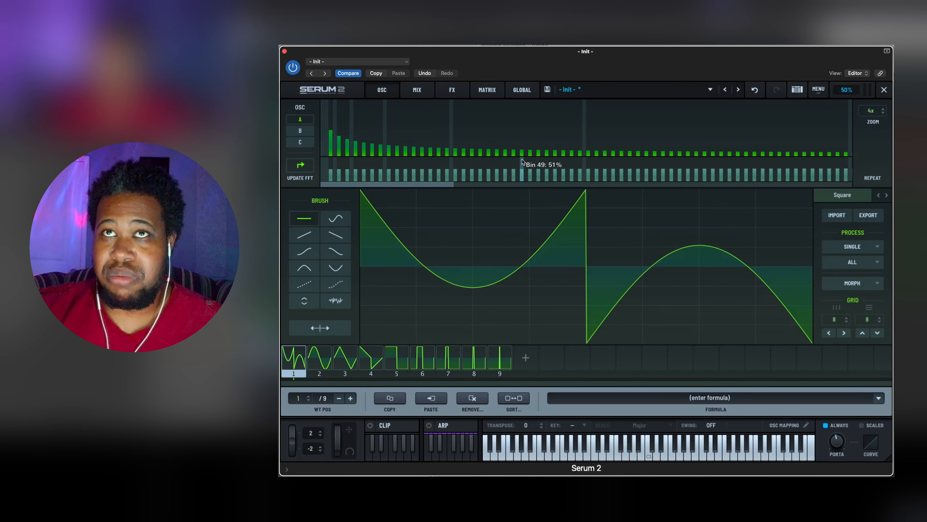
click(883, 89)
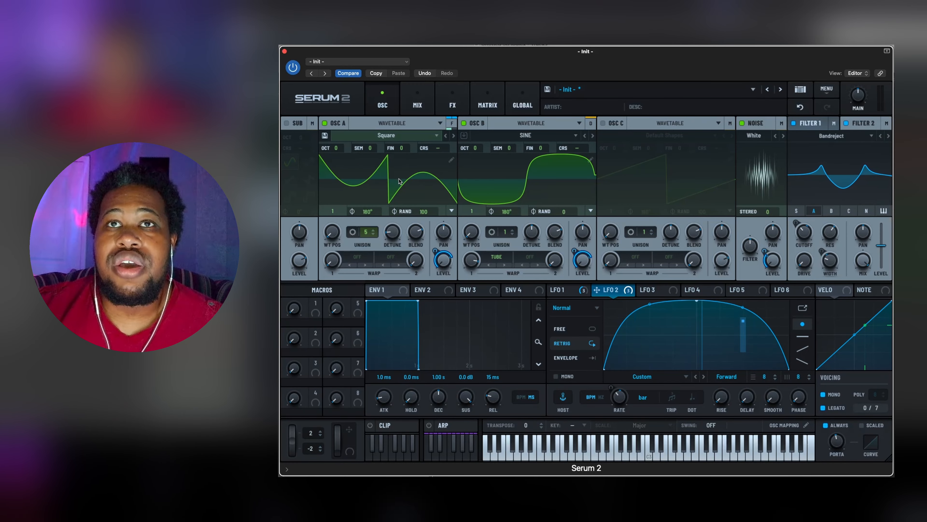
Load the Additive Squish 2 wavetable from the Vital Tables 2 copy folder into oscillator A
click(386, 136)
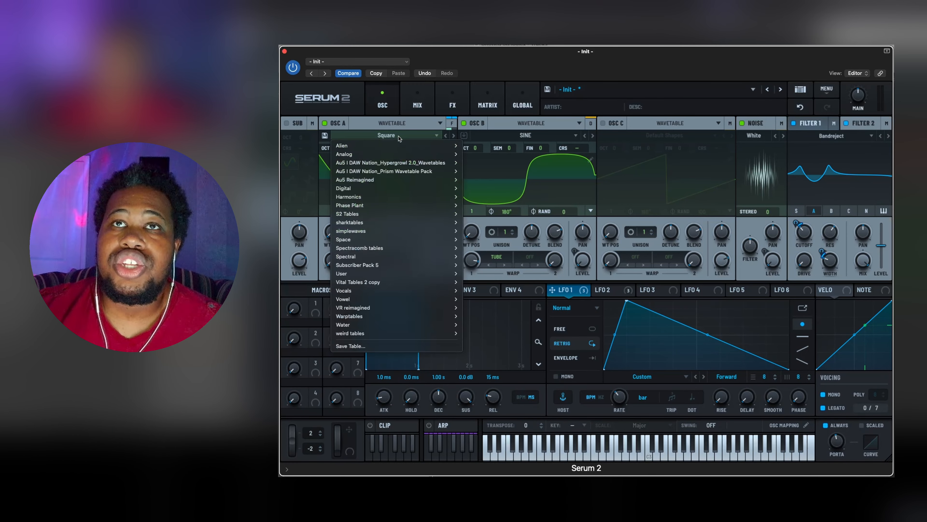
mouse_move(387, 207)
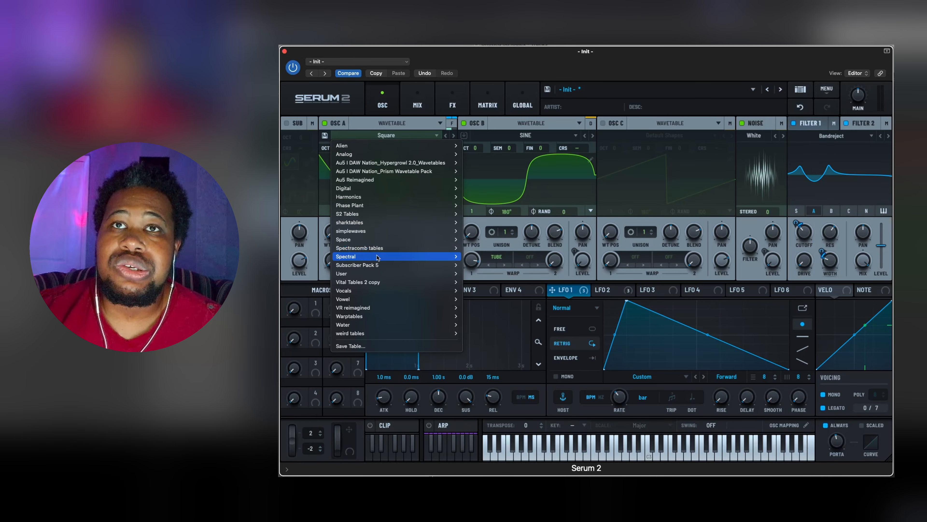
mouse_move(377, 259)
mouse_move(379, 282)
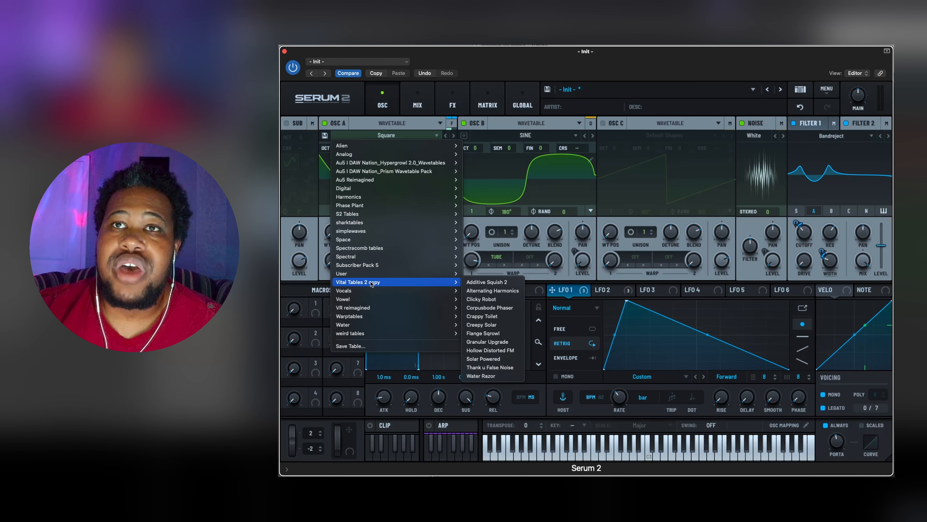
click(496, 284)
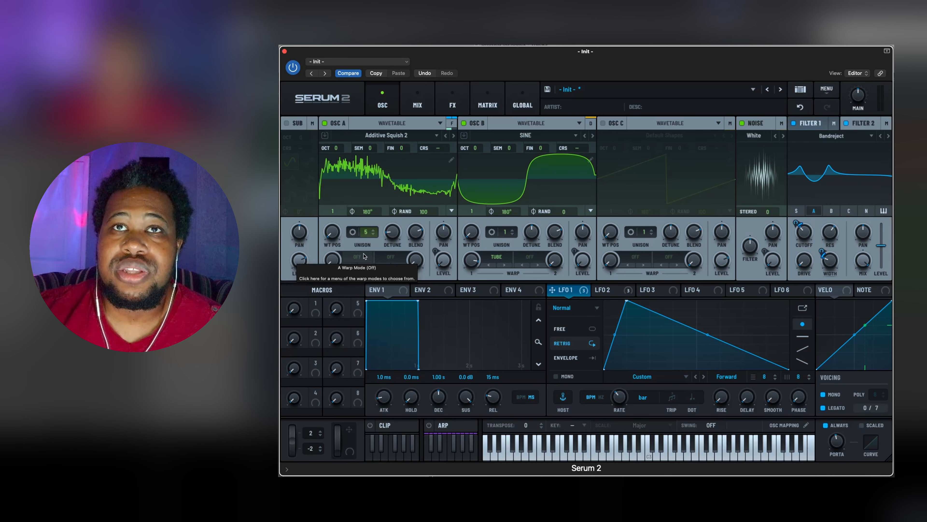
Assign LFO 1 to oscillator A's wavetable position at 21% and enable Smooth Interpolation for it
drag(564, 289, 321, 227)
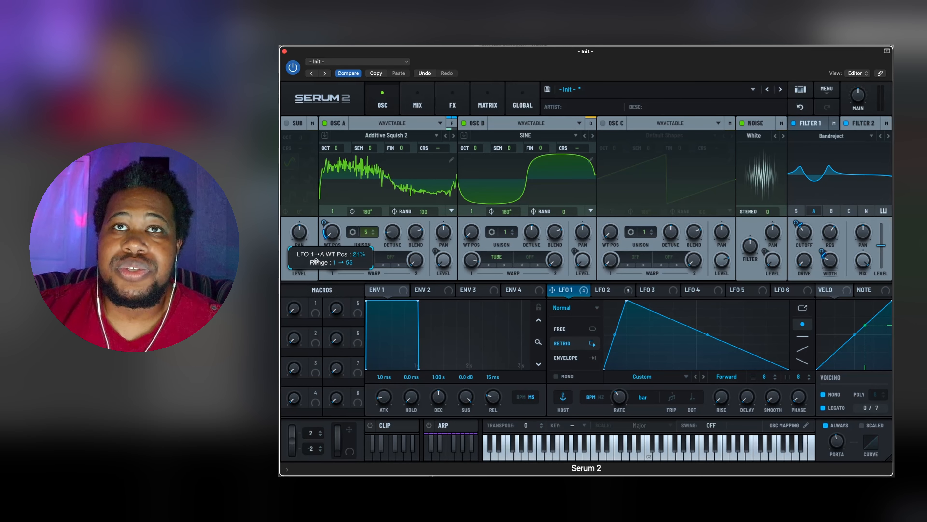
right_click(334, 235)
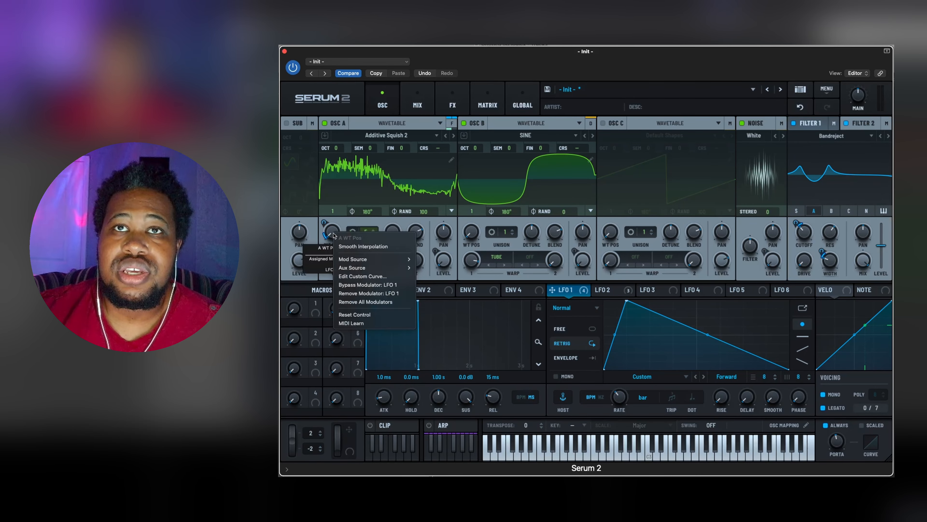
click(353, 248)
Add a modulation source from the Note category to oscillator A's wavetable position
right_click(333, 232)
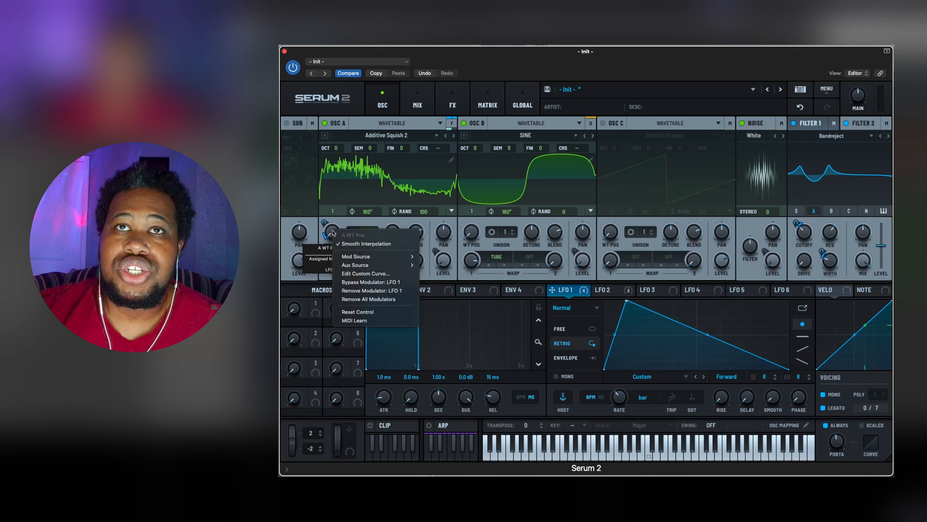
mouse_move(365, 256)
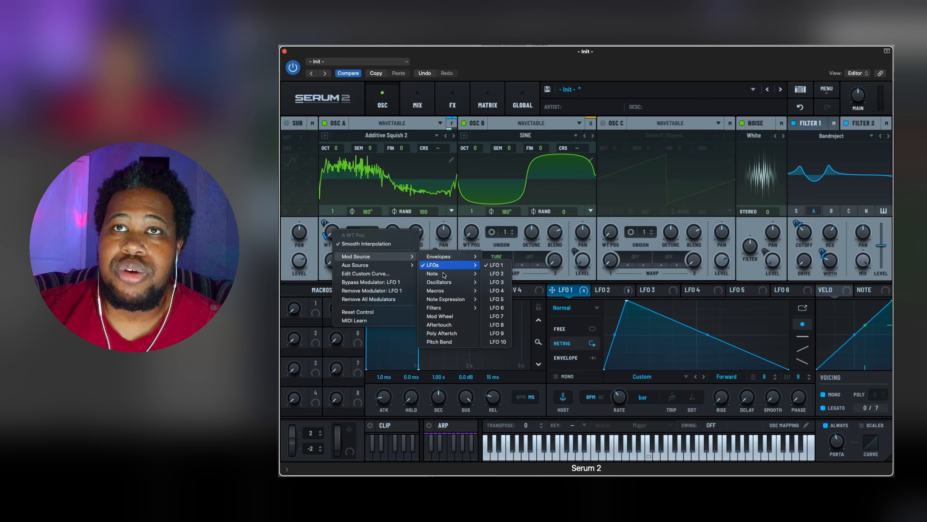
mouse_move(458, 274)
click(511, 307)
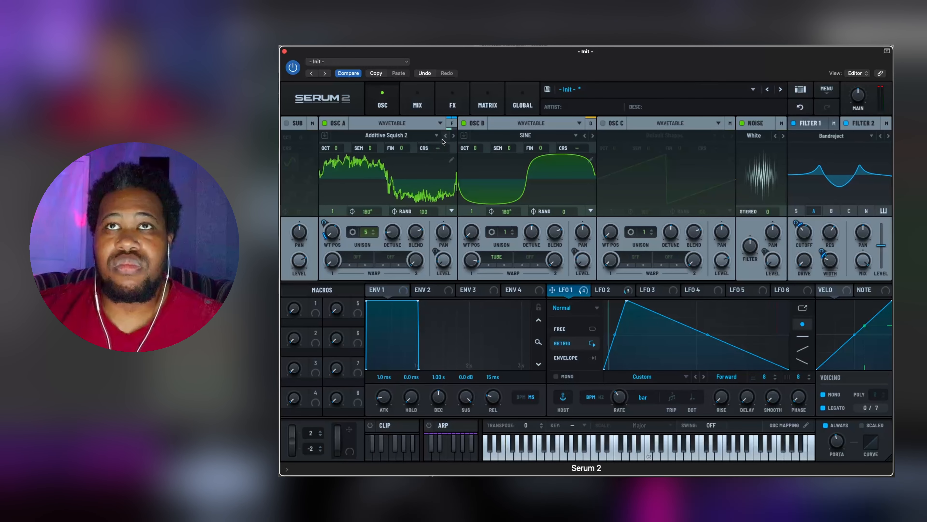
Audition the following wavetables in oscillator A one after another, including Clicky Robot and Corpusbode Phaser
click(453, 136)
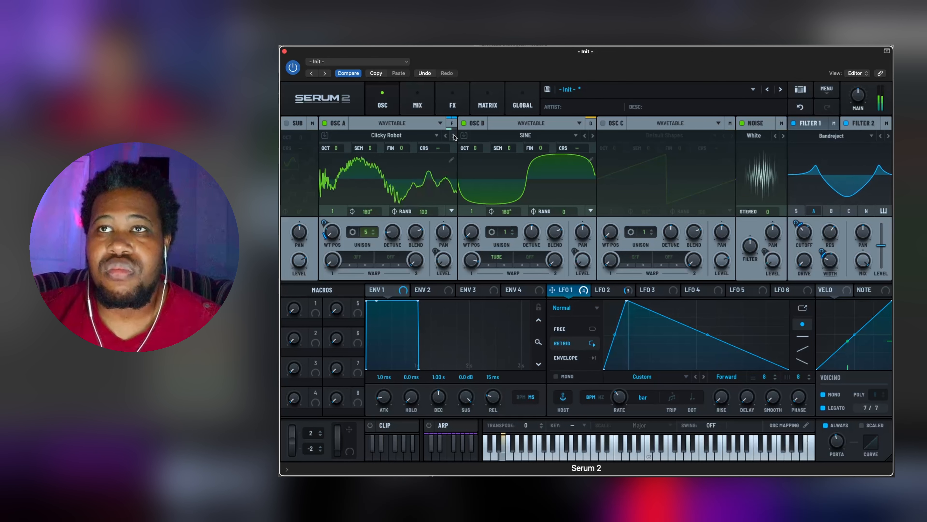
click(455, 136)
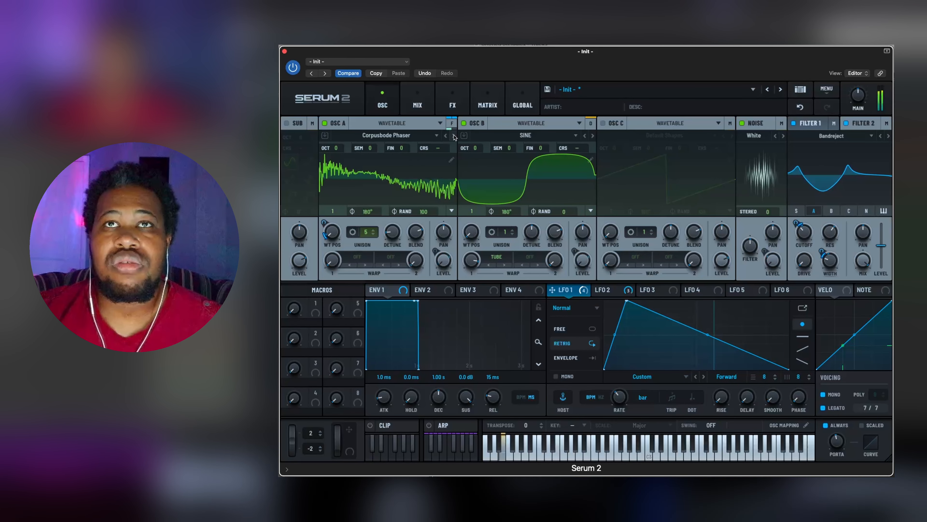
click(454, 136)
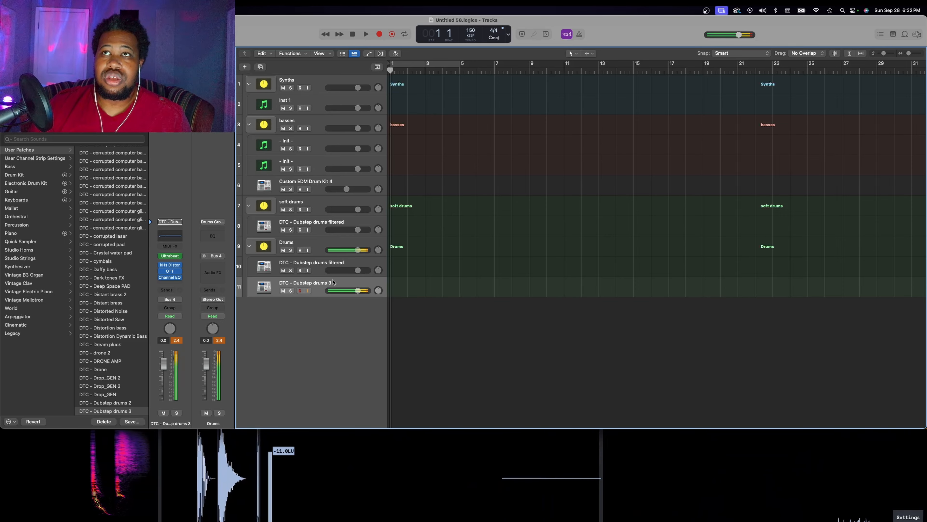
In Logic Pro, enable the metronome and record a four-bar kick and snare pattern on the DTC - Dubstep drums 3 track
key(k)
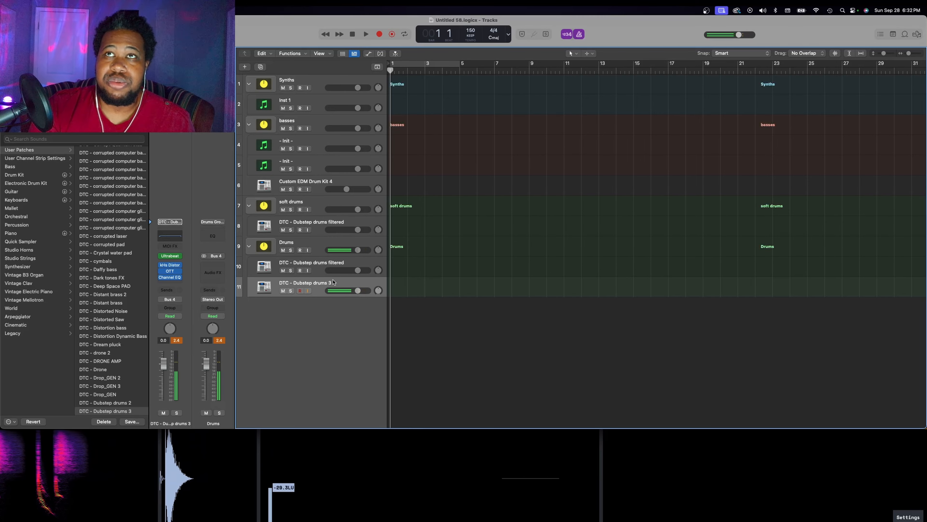
key(r)
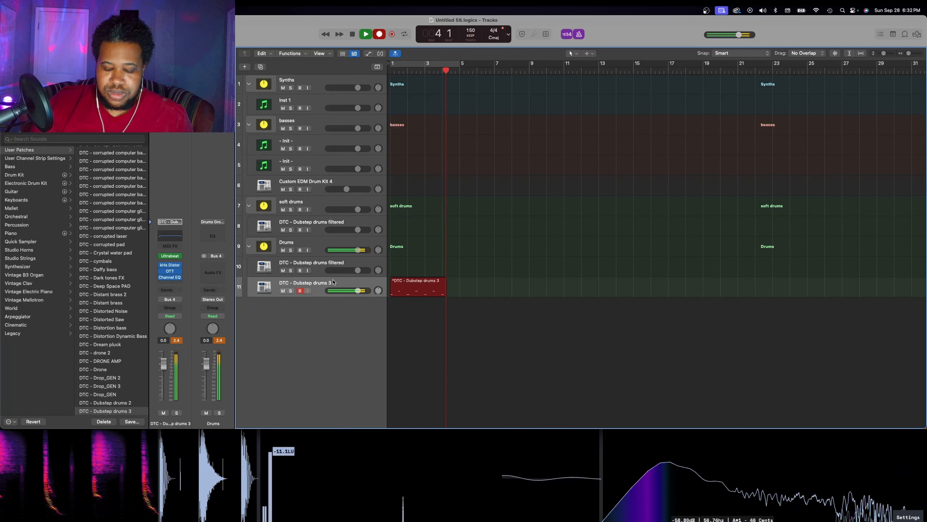
key(space)
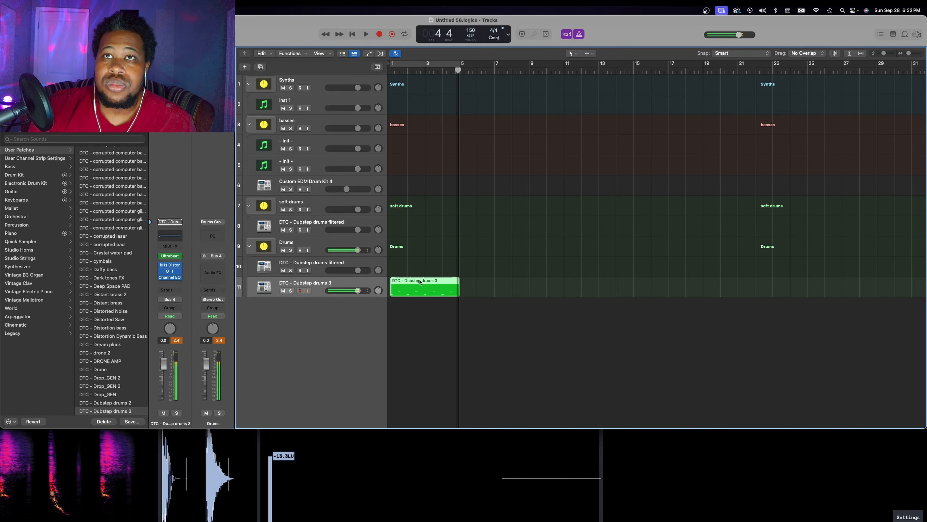
Quantize all notes in the DTC - Dubstep drums 3 region to 1/8 notes
double_click(446, 291)
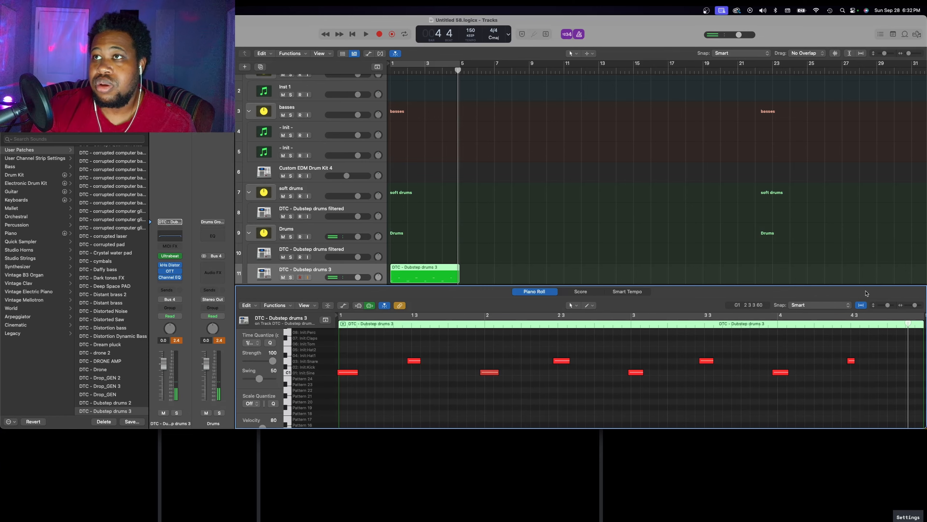
drag(889, 305, 887, 306)
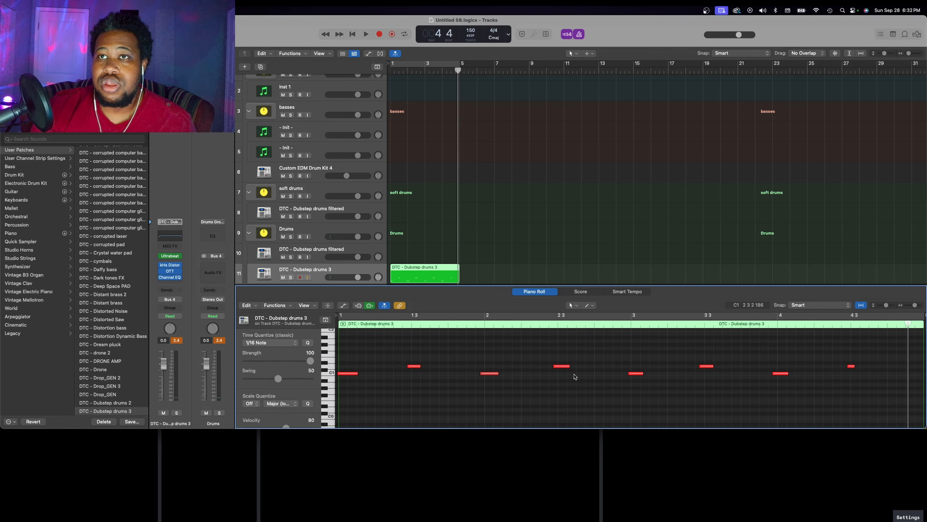
key(super+a)
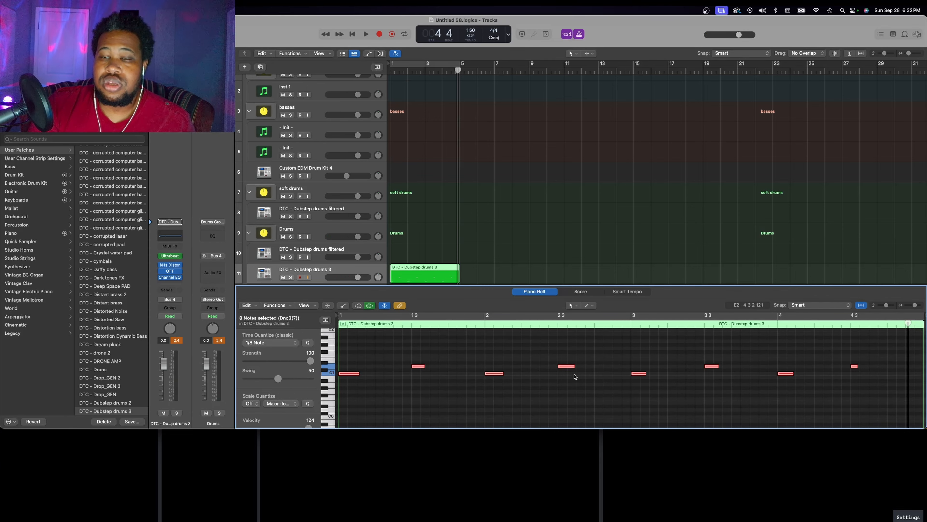
key(p)
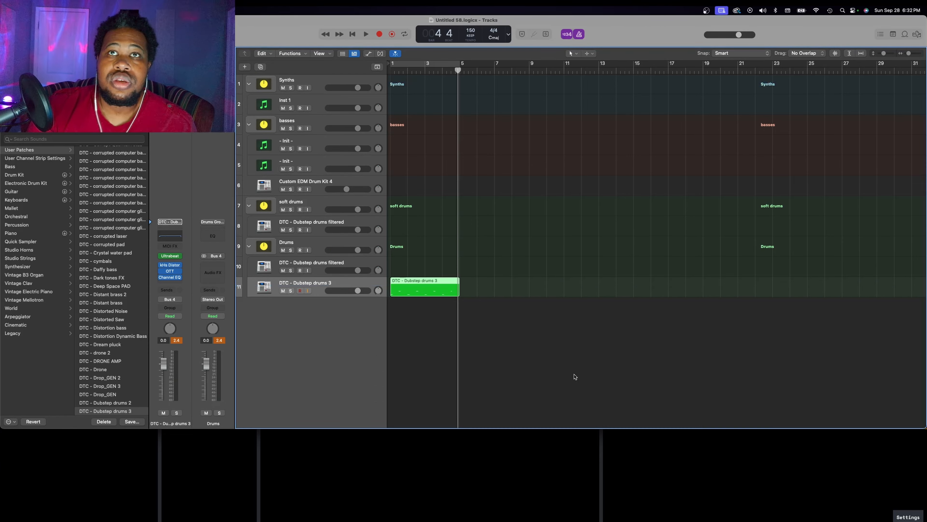
Record a four-bar drum pattern on the Custom EDM Drum Kit 4 track
click(354, 186)
key(space)
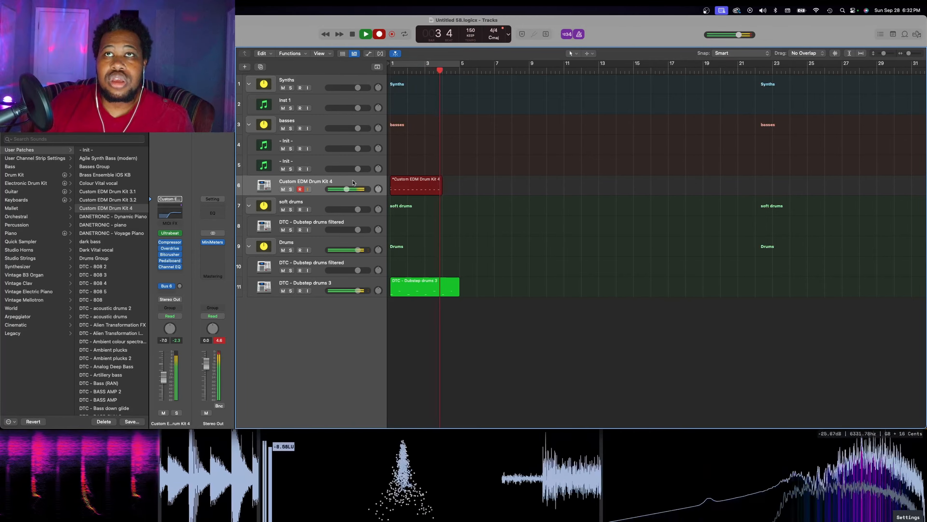
key(space)
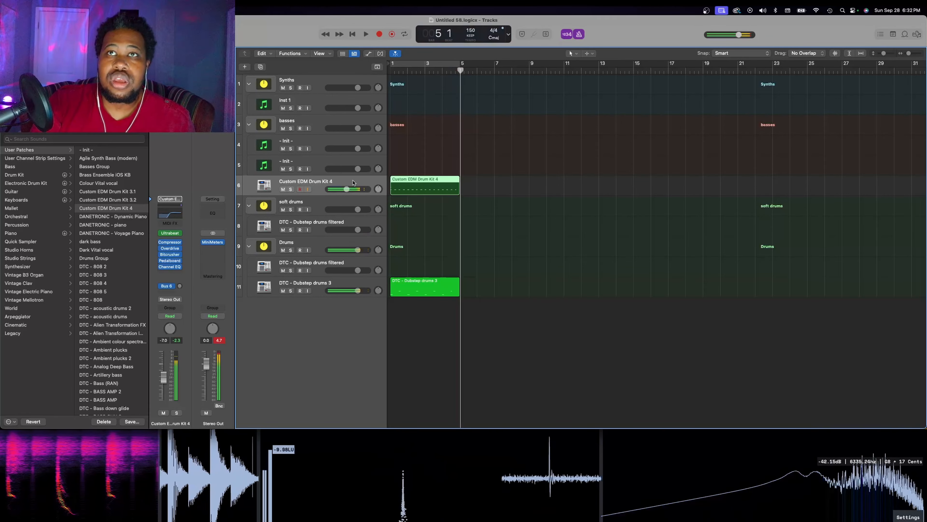
Quantize all notes in the Custom EDM Drum Kit 4 region to 1/8 notes and play the first four bars in a loop
key(p)
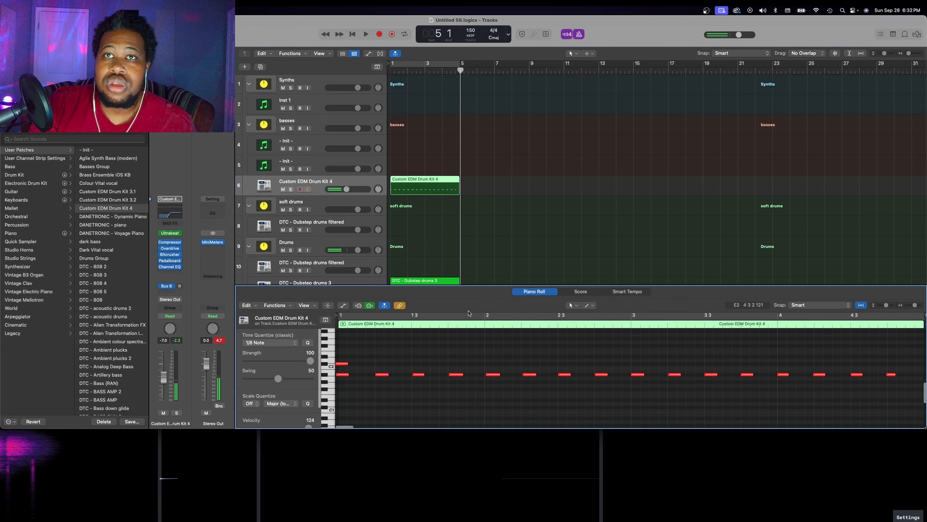
key(super+a)
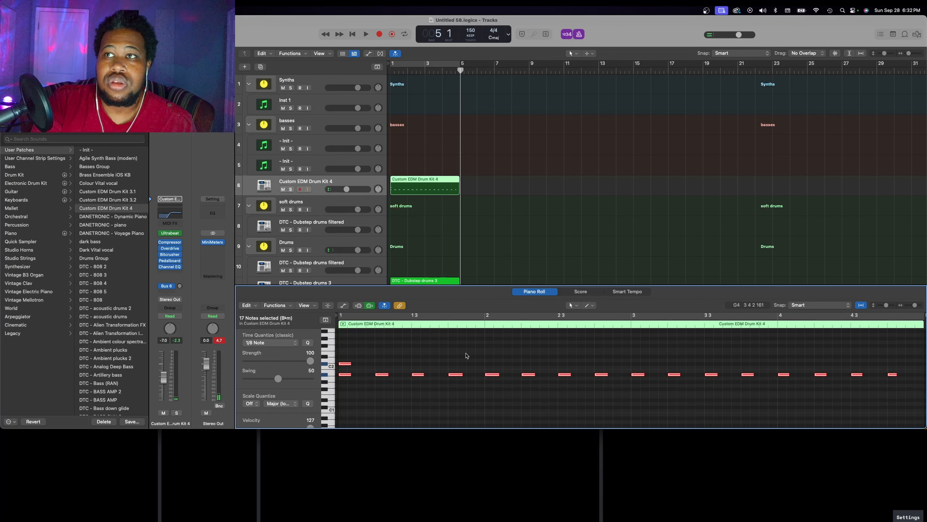
key(p)
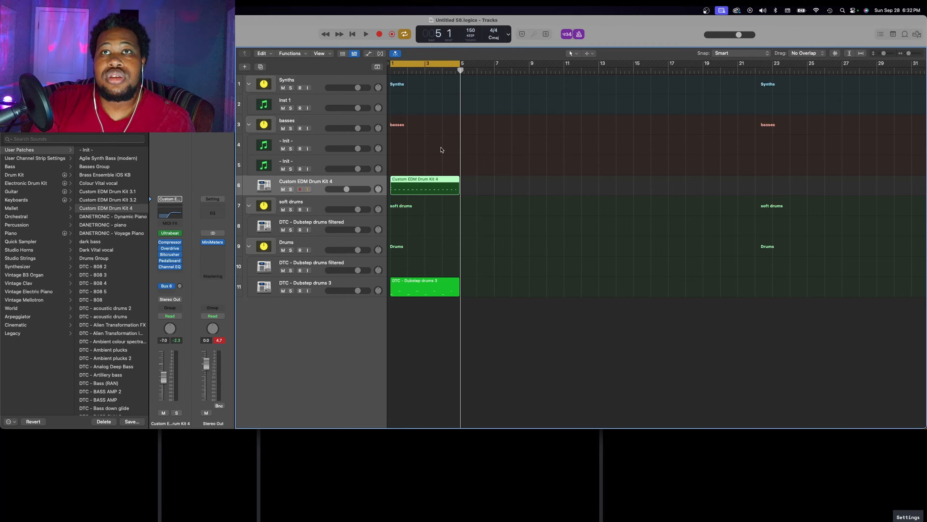
key(space)
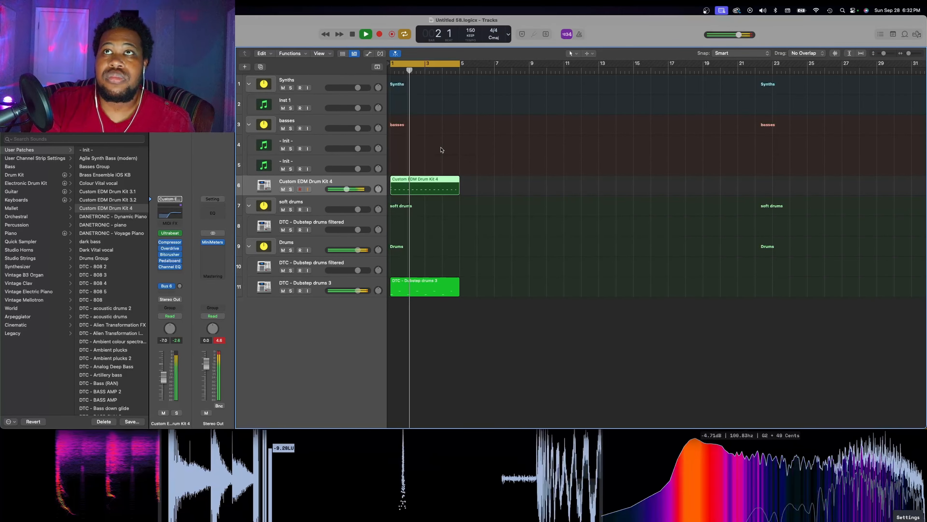
Stop the drum loop and try the - Init - phaser bass of track 5 against it, viewing its Serum 2 patch
key(space)
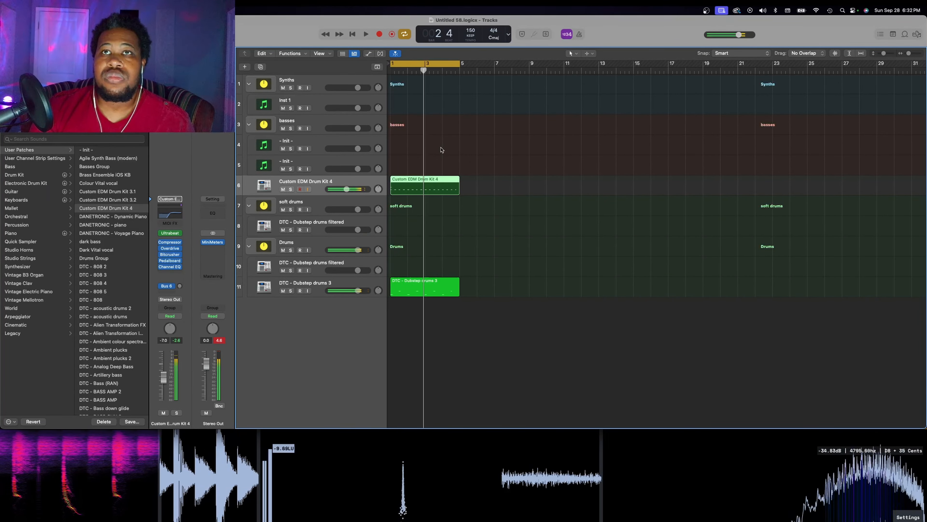
click(332, 161)
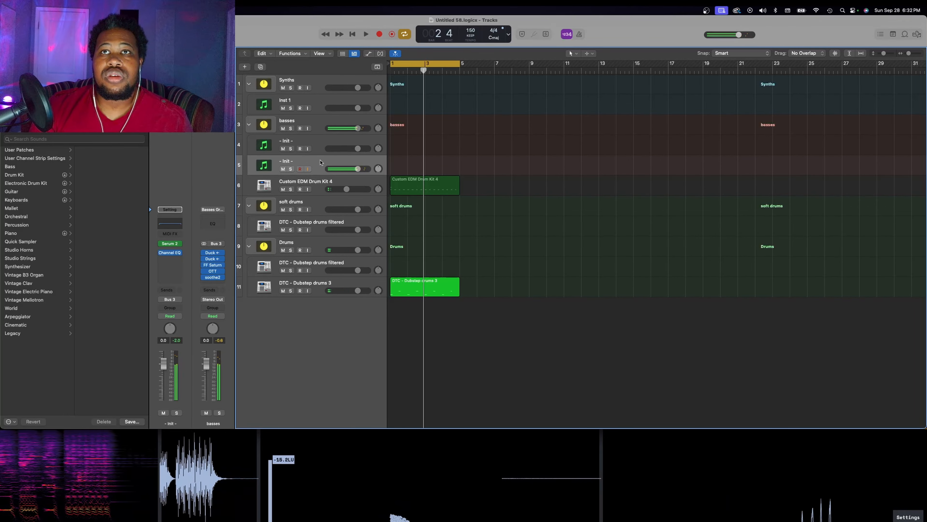
key(space)
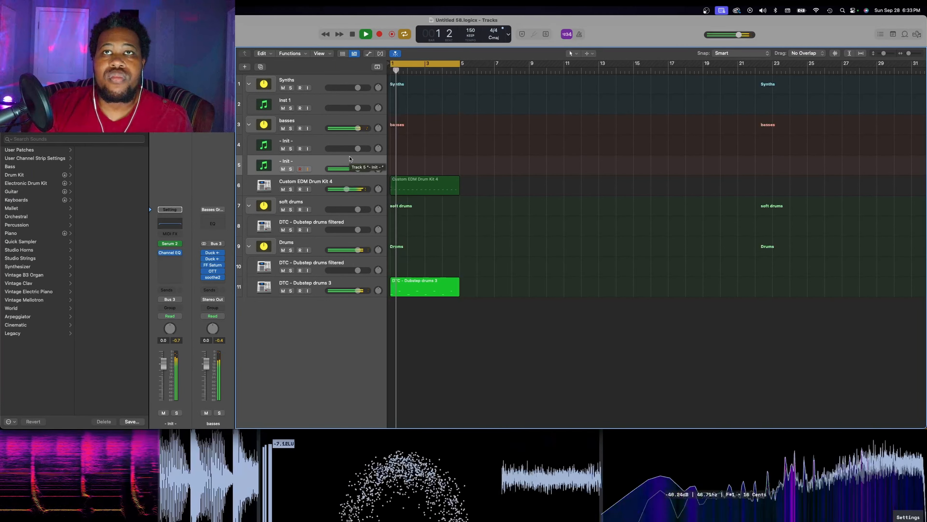
click(174, 244)
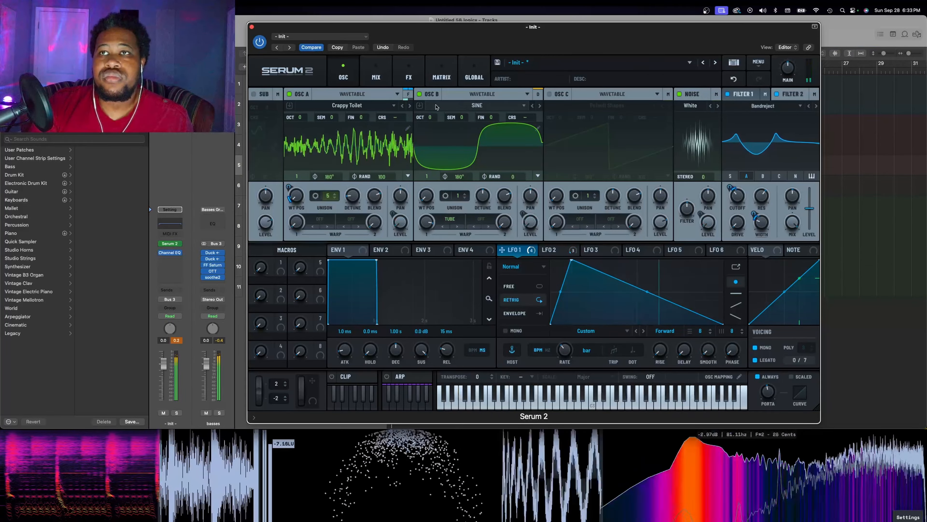
click(252, 27)
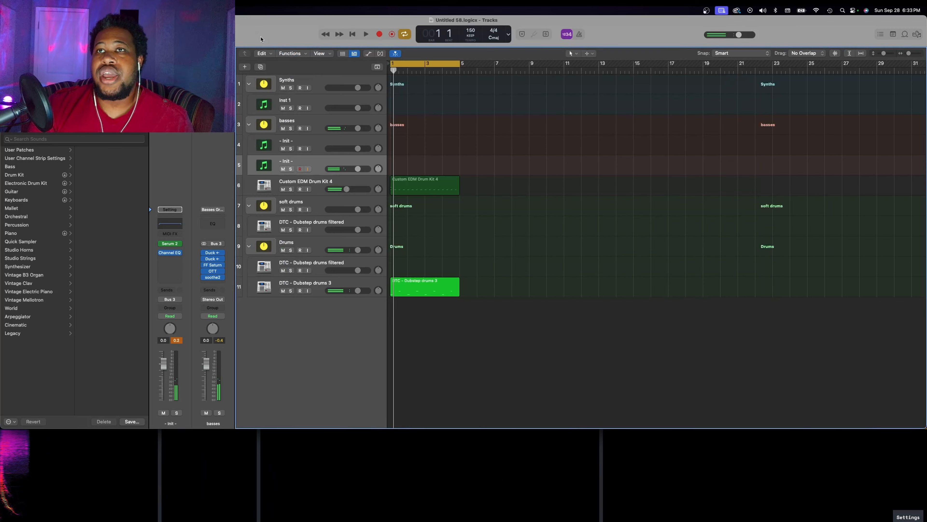
Insert kHs Distortion ahead of the Channel EQ on the - Init - bass track, using the Saturate type
click(178, 252)
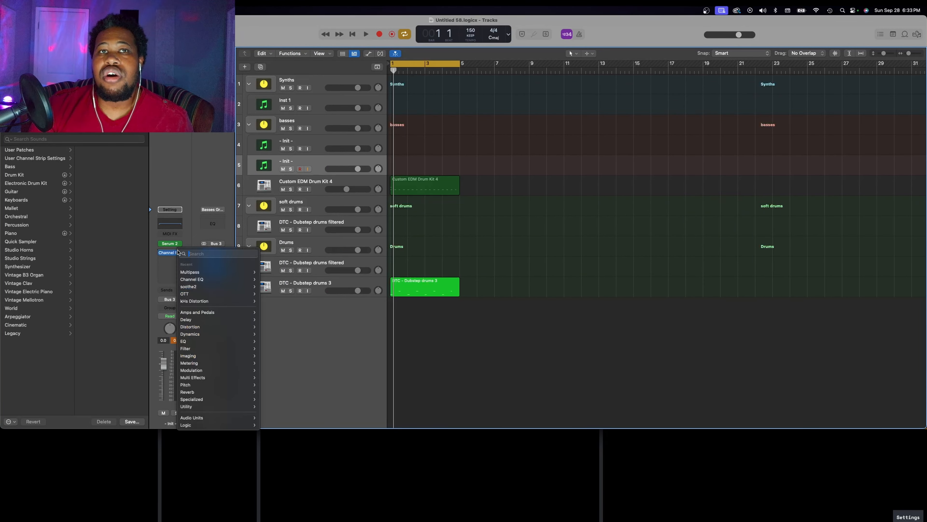
click(205, 301)
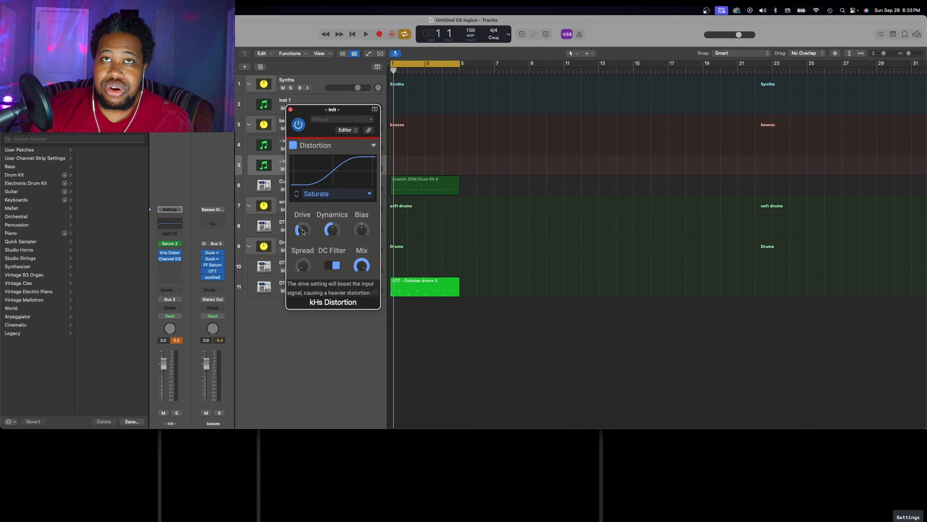
click(291, 110)
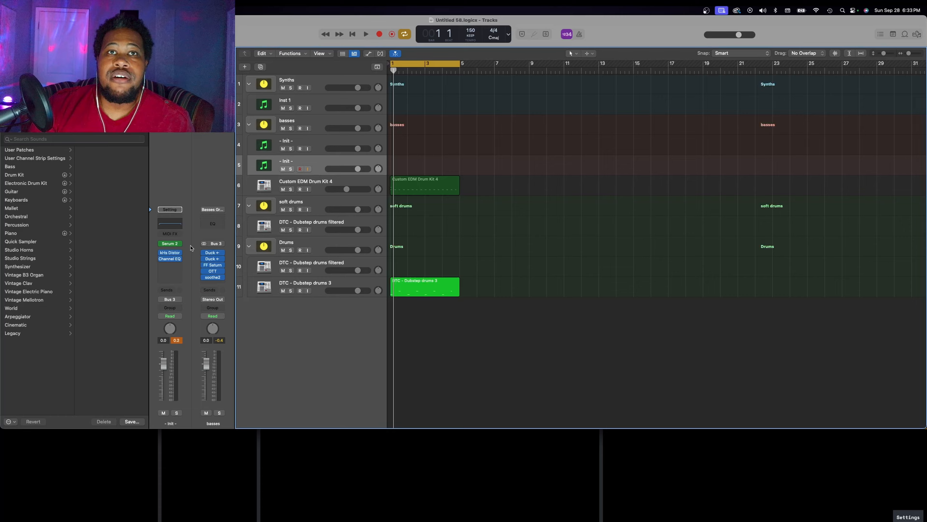
Insert a stereo OTT after the distortion, adjust its Time, and add soothe2 behind it
click(180, 258)
text(o)
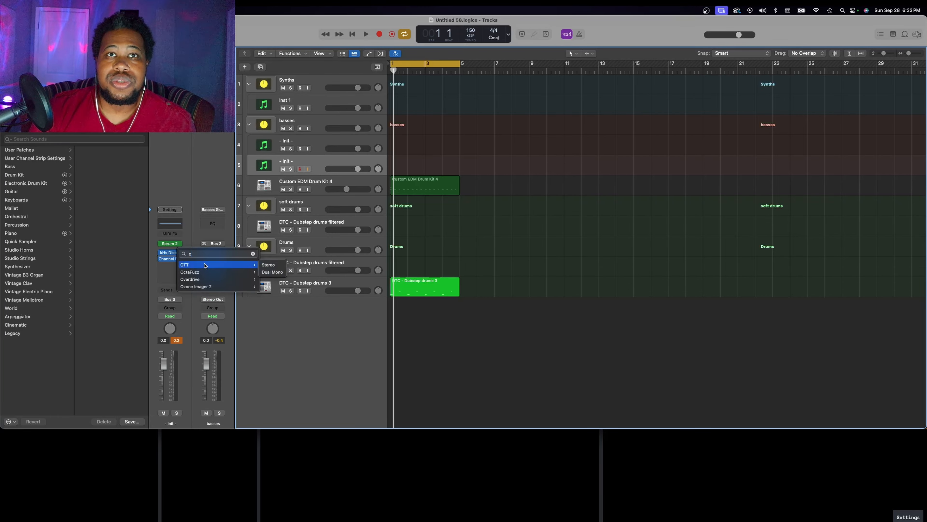
click(268, 265)
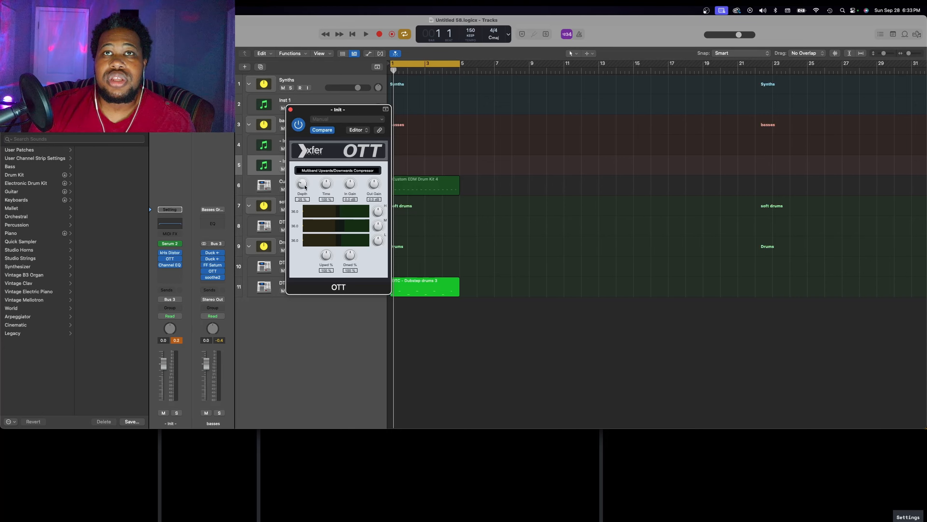
drag(328, 184, 326, 189)
click(290, 109)
click(176, 264)
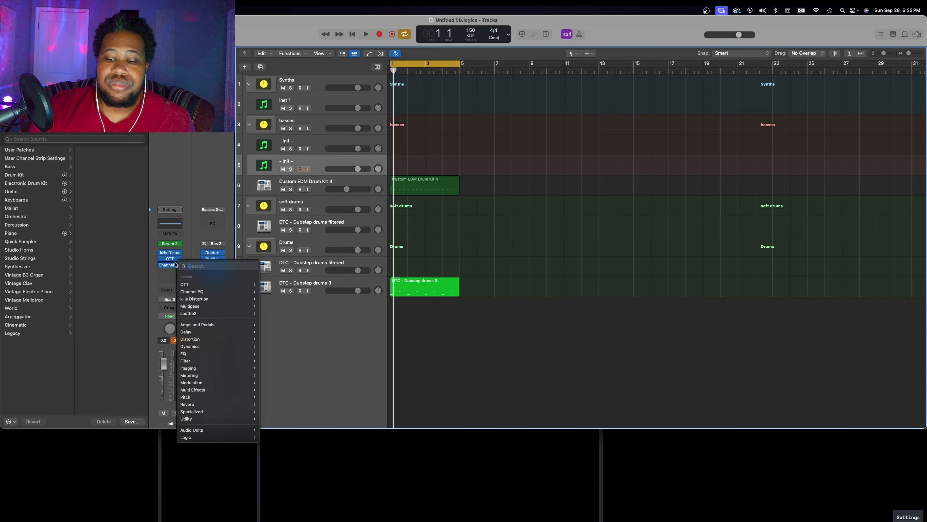
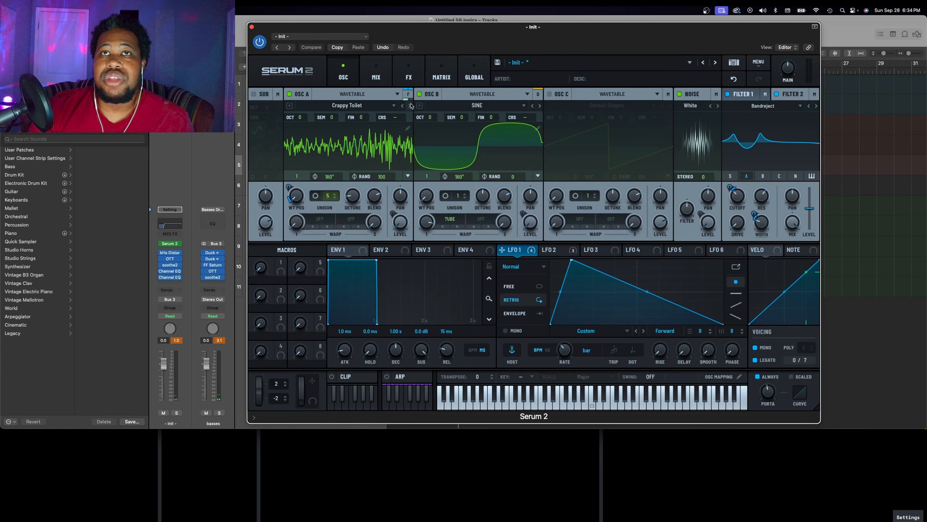
Switch oscillator A to the Creepy Solar wavetable and audition the bass over the looping drums
click(410, 105)
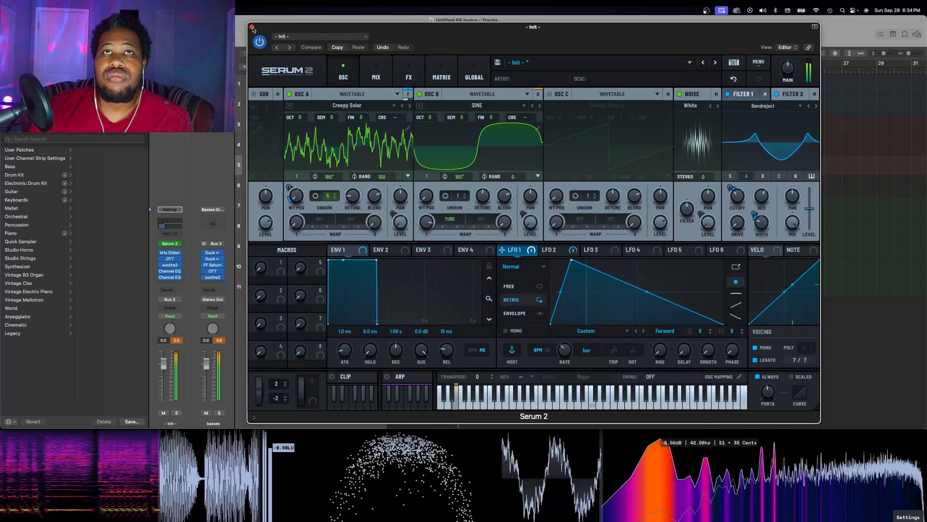
key(super+w)
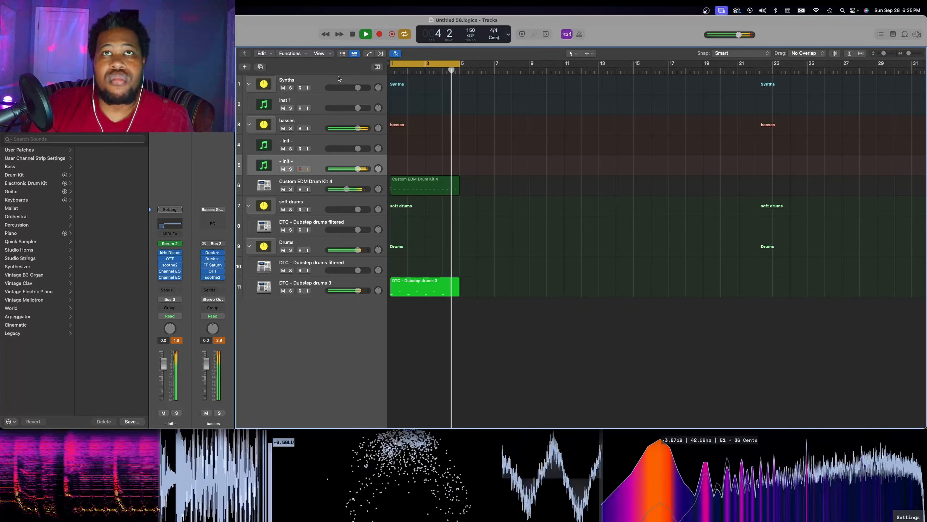
key(space)
Try the Solar Powered wavetable in the bass's oscillator A, replace it with Angry Growelle, and close Serum 2
click(168, 244)
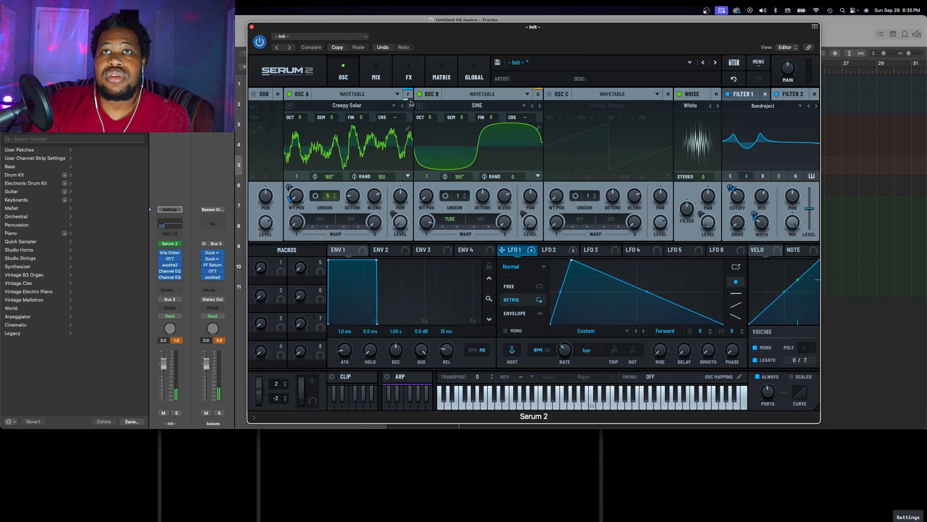
click(410, 105)
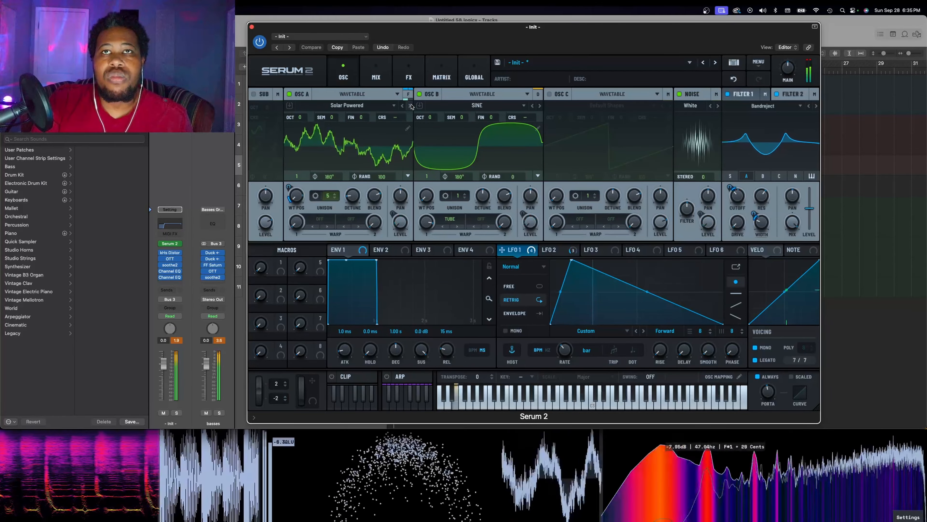
click(384, 108)
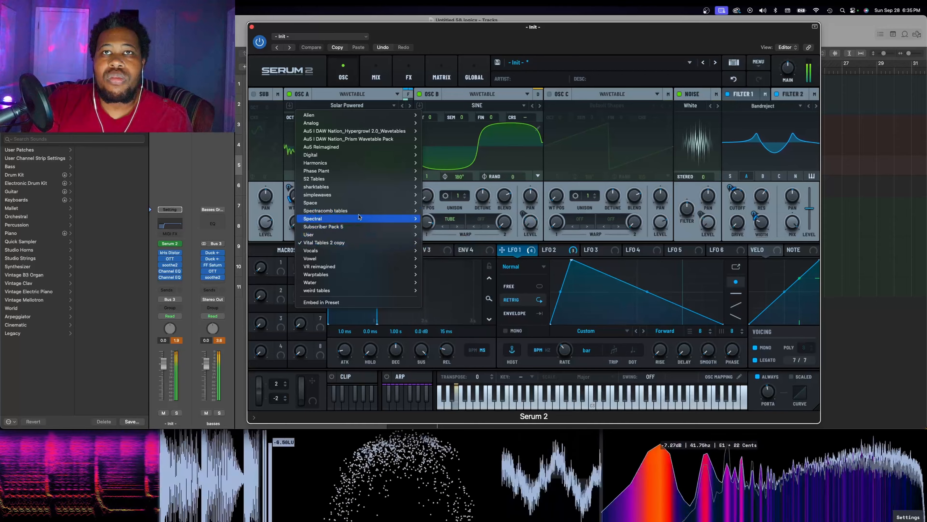
mouse_move(357, 222)
click(432, 227)
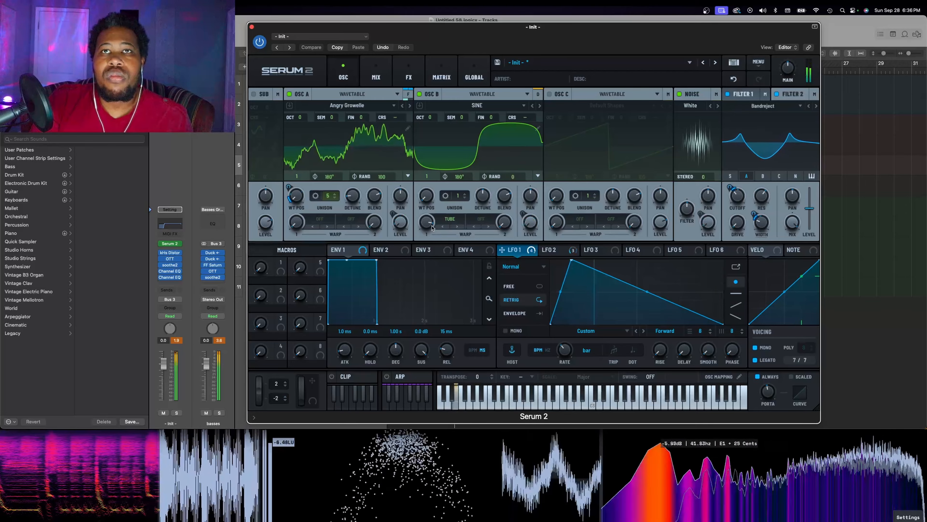
click(252, 27)
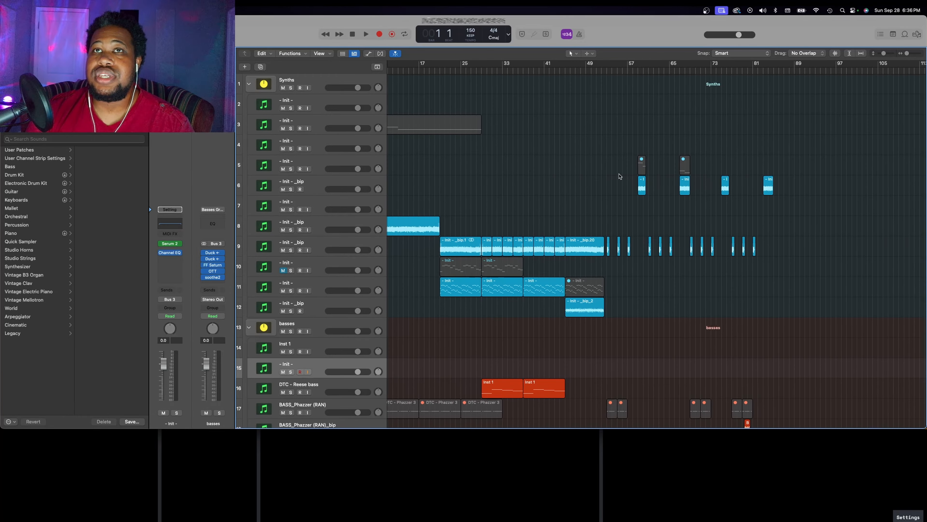
Examine the bounced BASS_Phazzer (RAN) regions in the other project's arrangement and select the original BASS_Phazzer (RAN) track
scroll(618, 177, right, 4)
scroll(619, 177, down, 9)
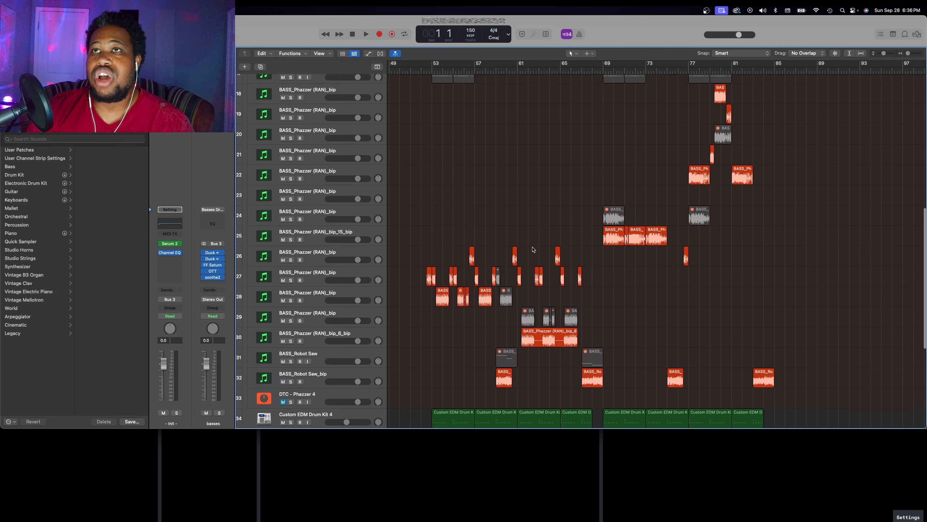
scroll(532, 249, up, 1)
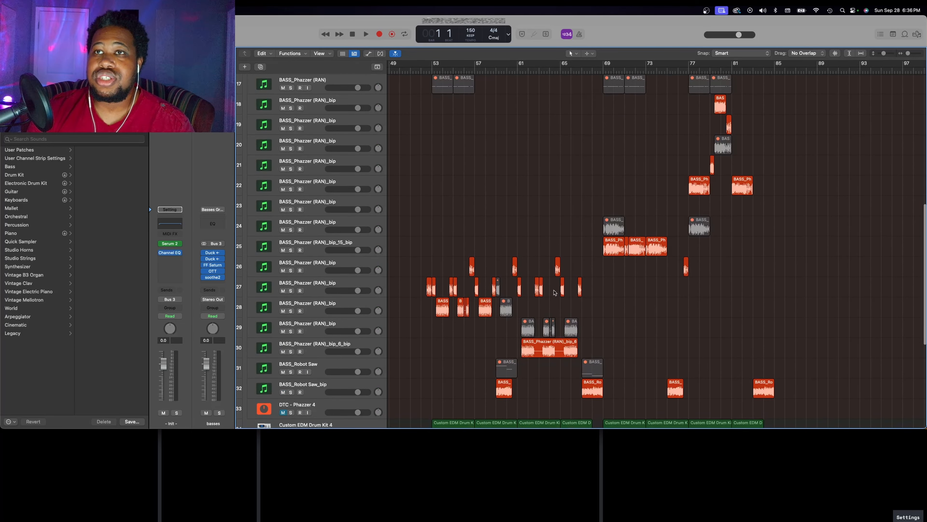
scroll(608, 382, up, 6)
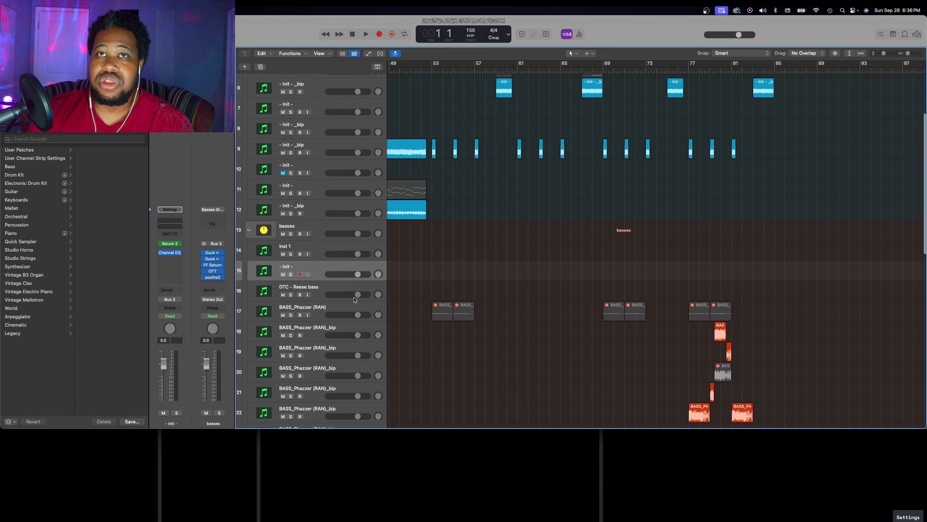
click(350, 307)
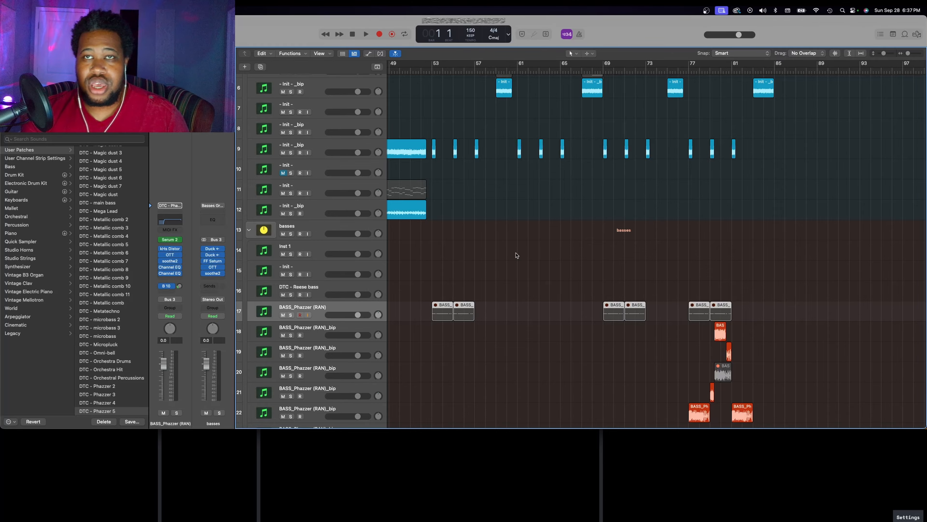
scroll(551, 278, down, 4)
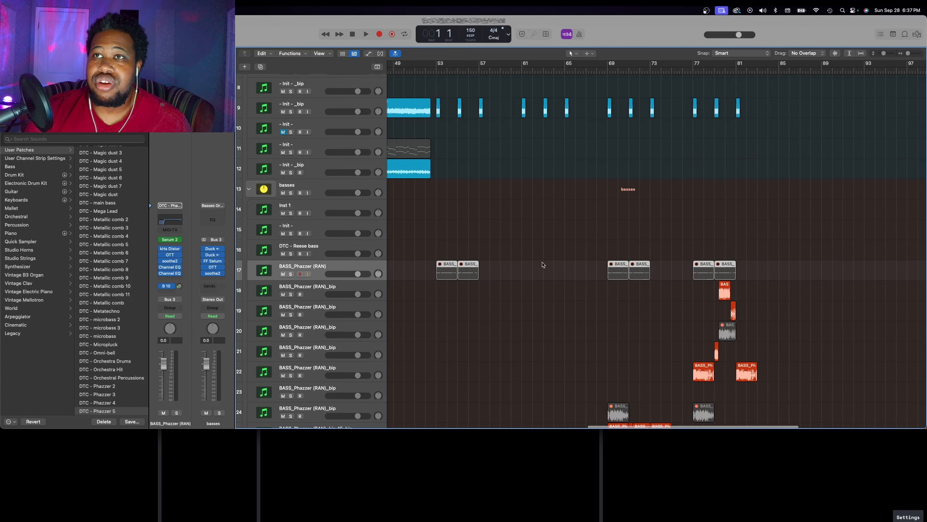
key(space)
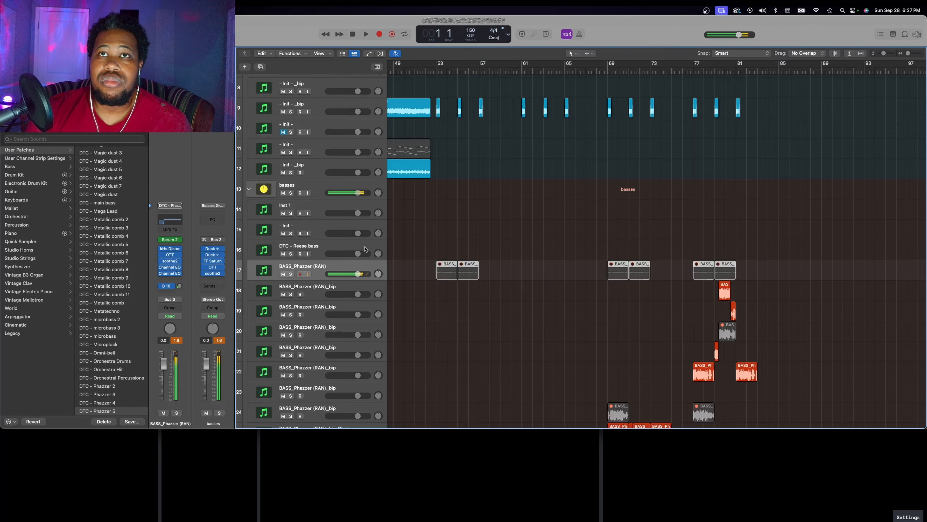
Select the basses track and check the MiniMeters plug-in on the Stereo Out channel
click(311, 187)
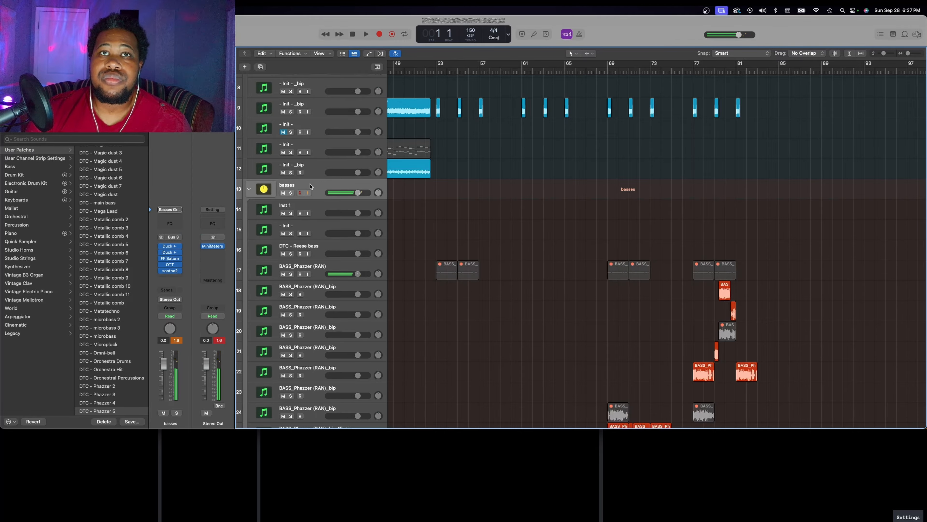
click(213, 246)
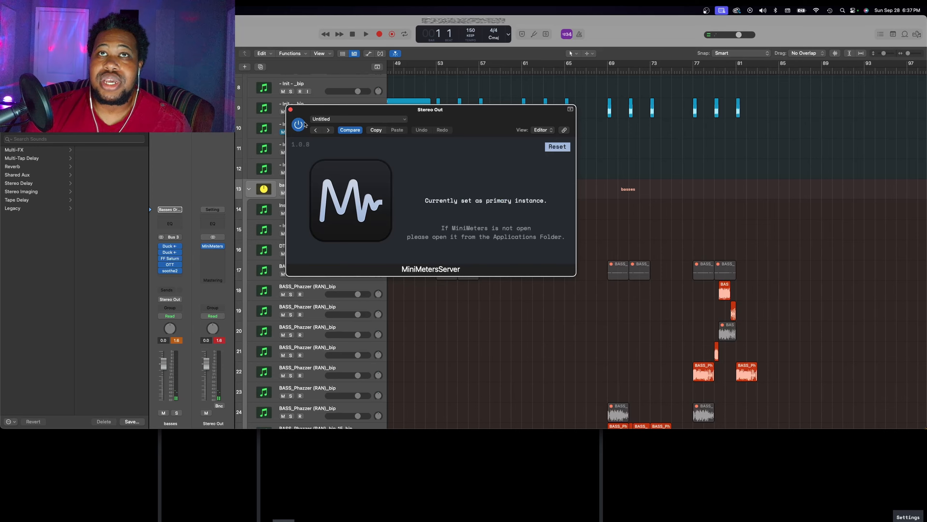
click(290, 110)
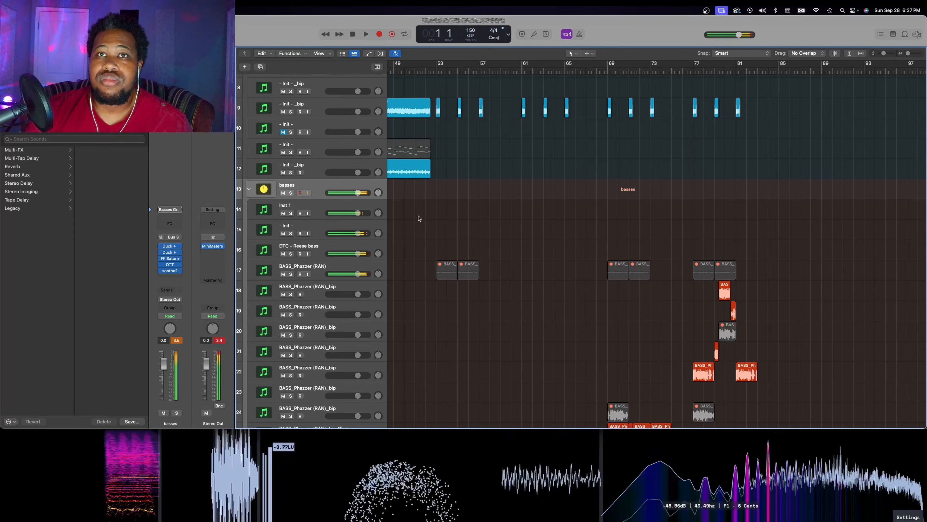
Select the BASS_Phazzer (RAN) track and review its Serum 2 effects chain, oscillators and mixer routing
scroll(421, 311, down, 2)
scroll(421, 311, down, 1)
click(347, 228)
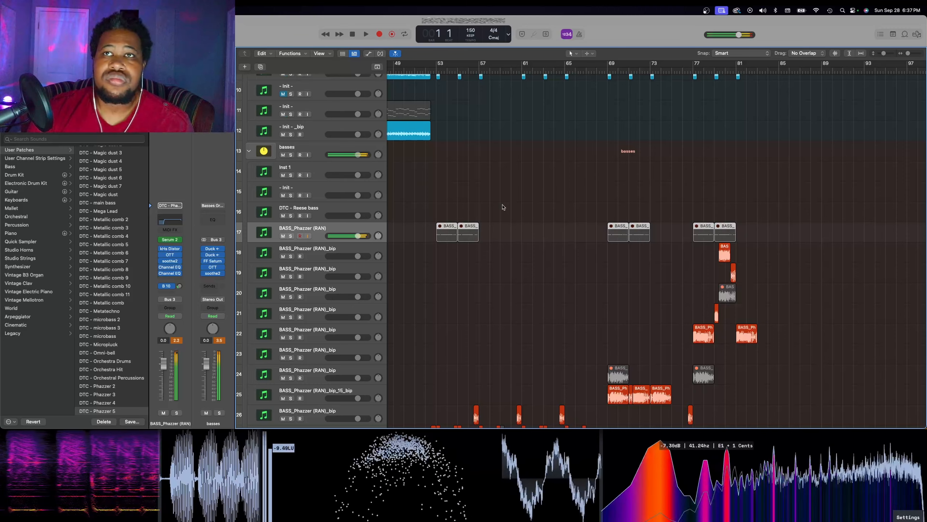
click(171, 240)
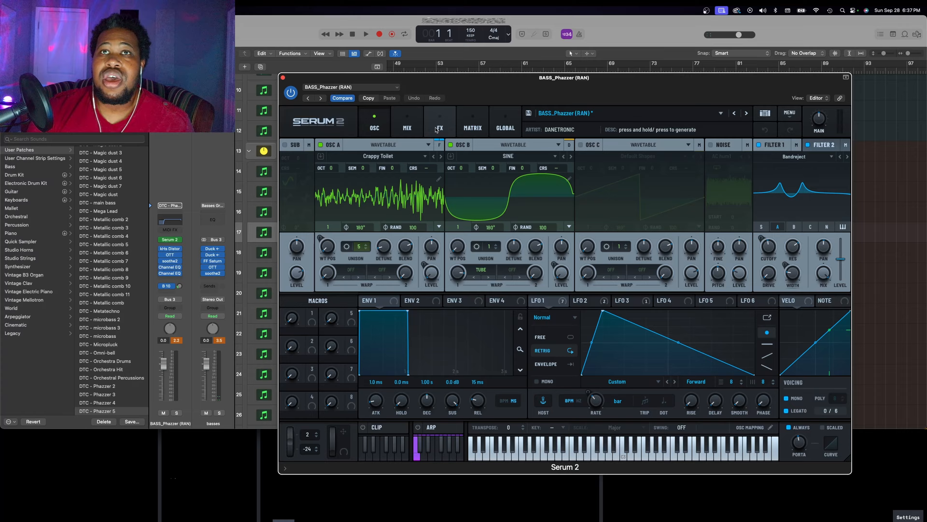
click(438, 129)
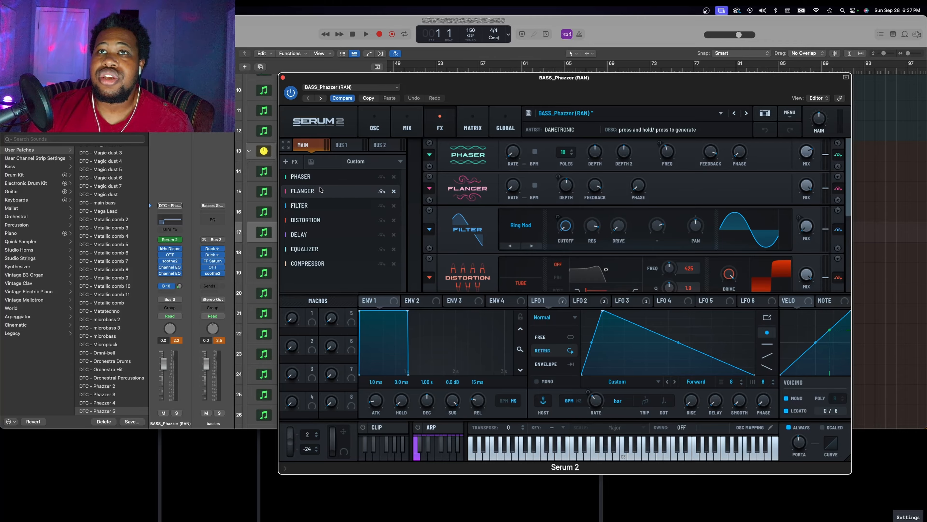
click(386, 126)
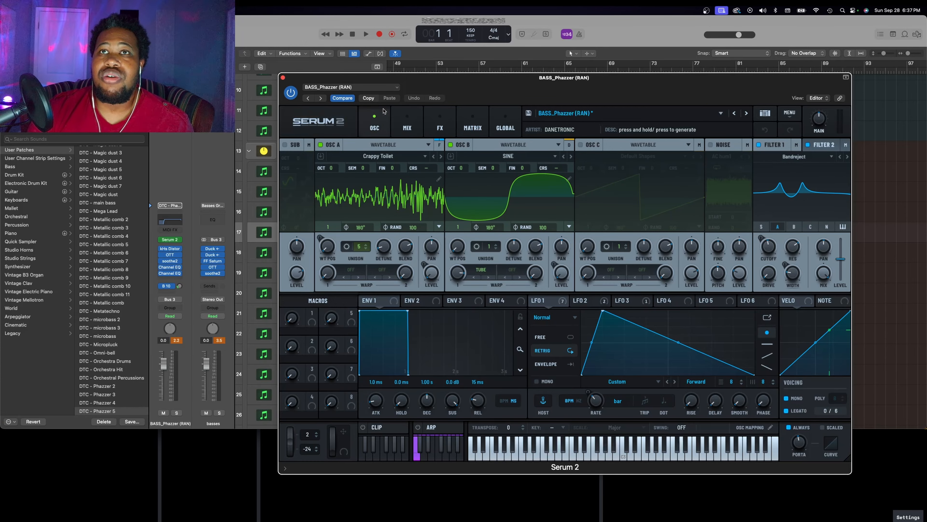
click(418, 124)
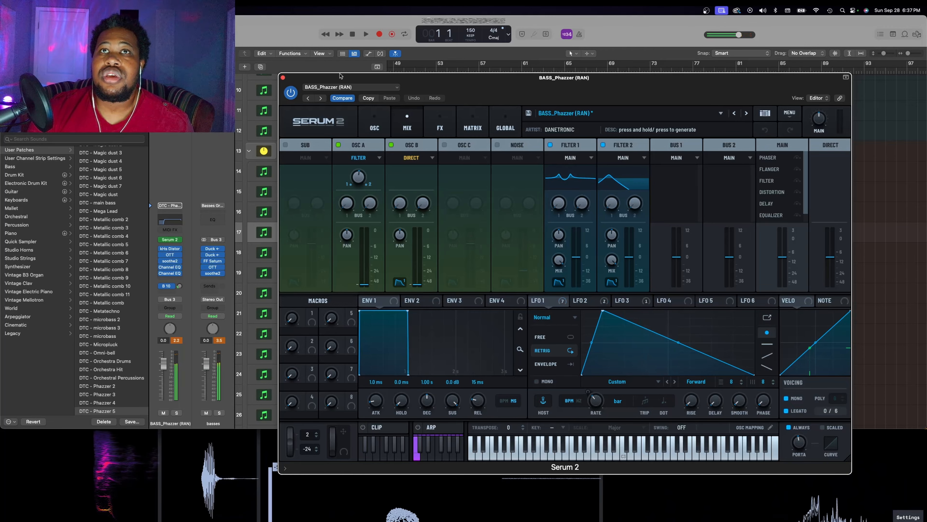
click(283, 78)
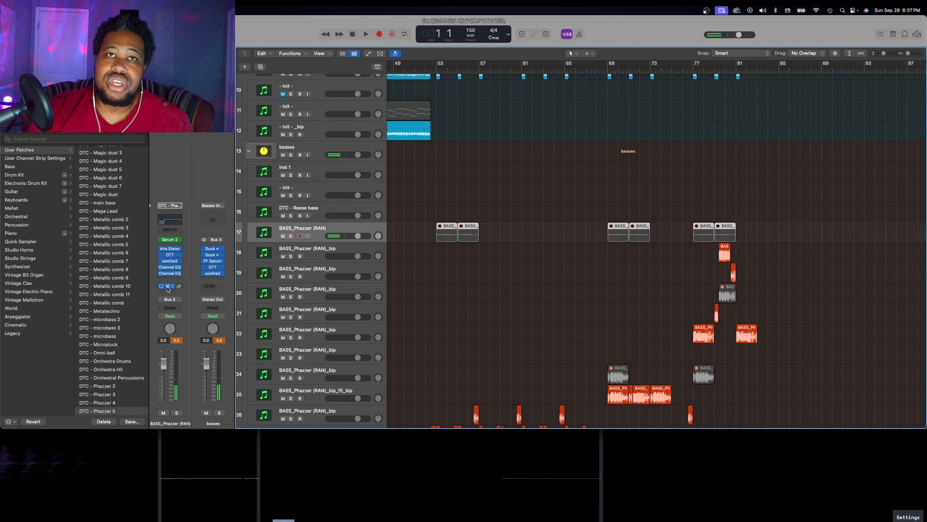
scroll(501, 177, down, 3)
scroll(500, 177, up, 5)
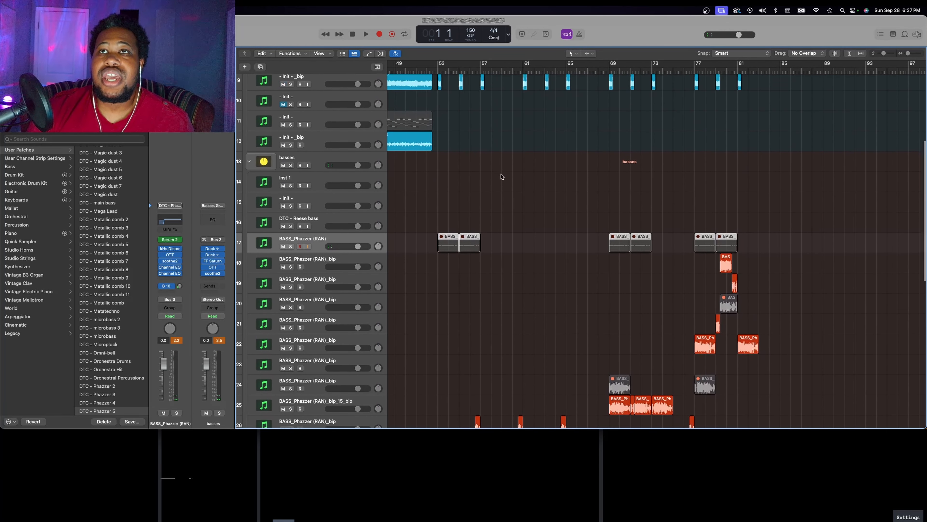
Play the arrangement from bar 53 through the end of the drop and examine the bounced bass and drum tracks
click(437, 70)
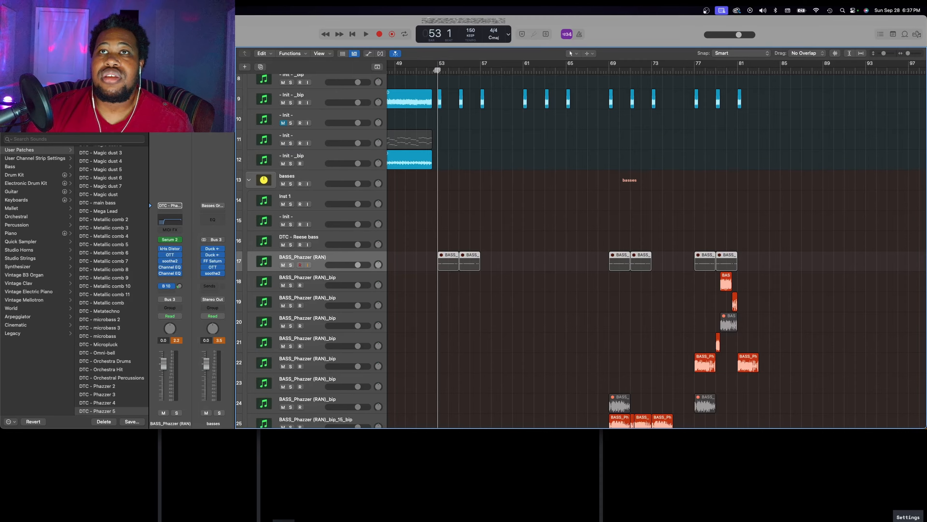
key(space)
scroll(487, 168, down, 5)
scroll(488, 168, down, 3)
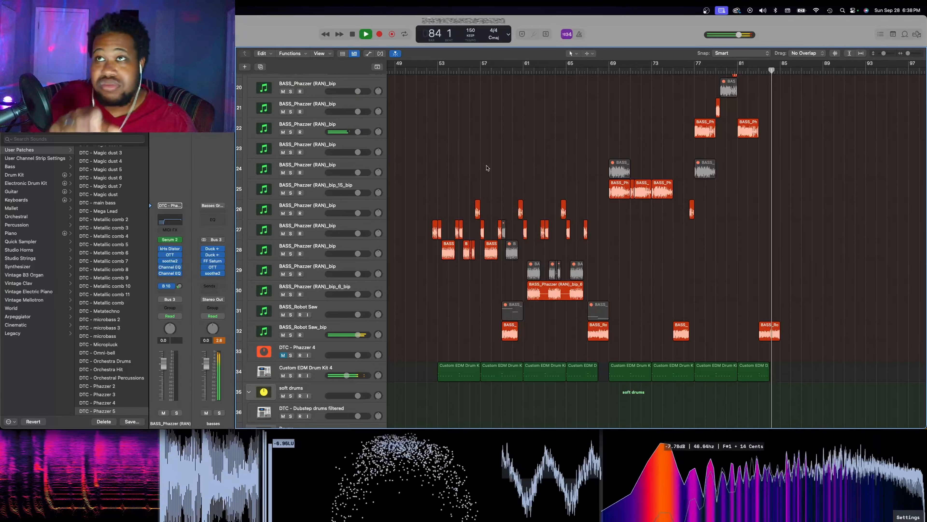
key(space)
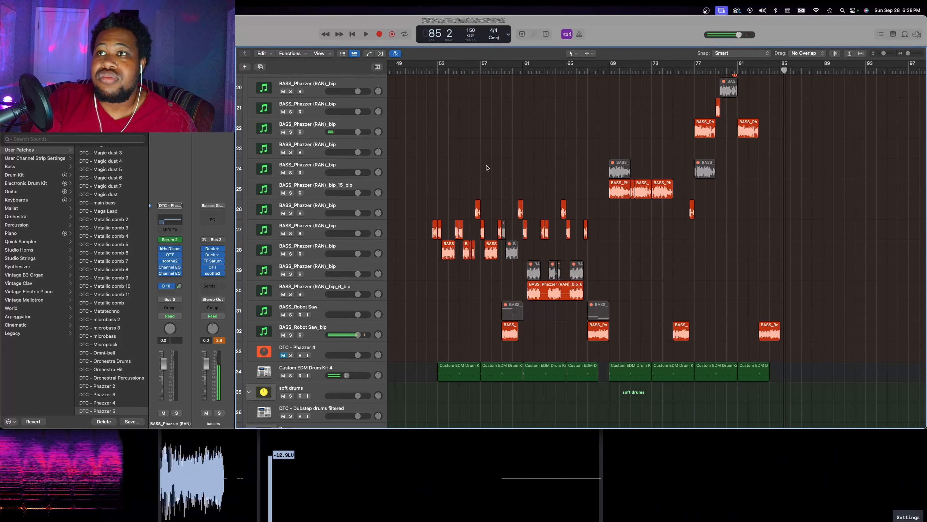
Repeat the last four Custom EDM Drum Kit 4 and DTC - Dubstep drums 3 regions and move the copies to start at bar 85
scroll(528, 214, up, 8)
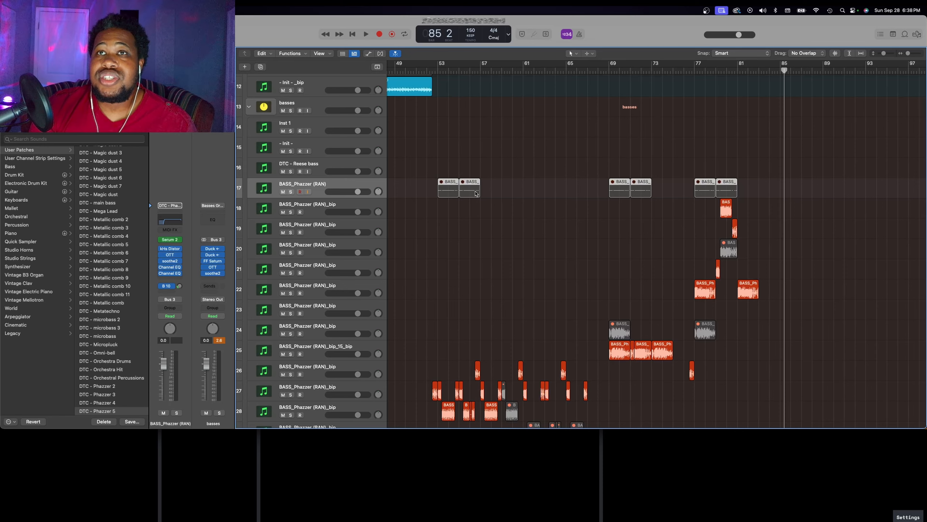
scroll(551, 194, right, 5)
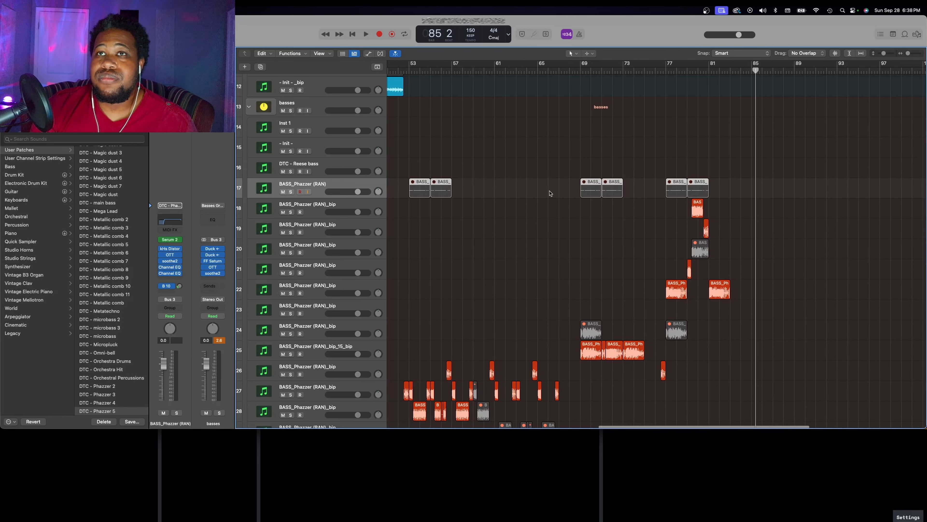
scroll(551, 193, down, 8)
scroll(550, 193, left, 2)
scroll(551, 194, down, 5)
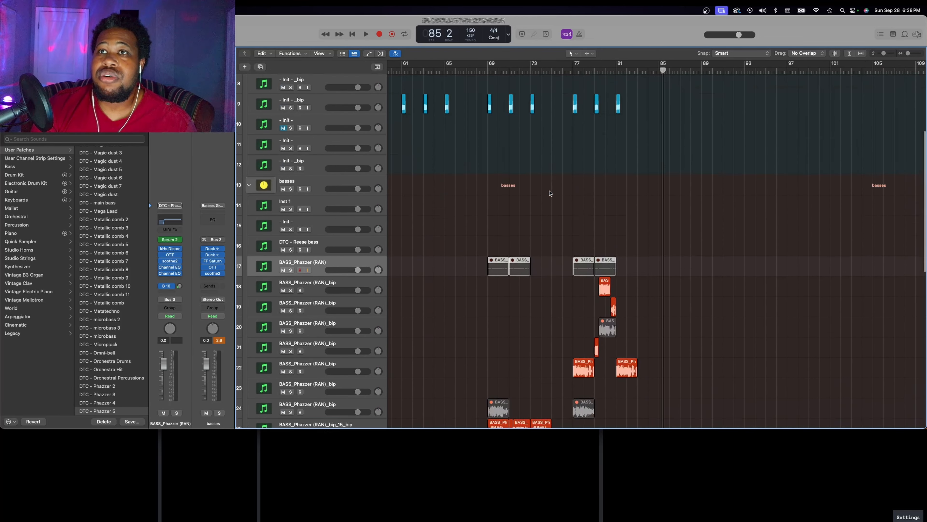
scroll(551, 194, up, 7)
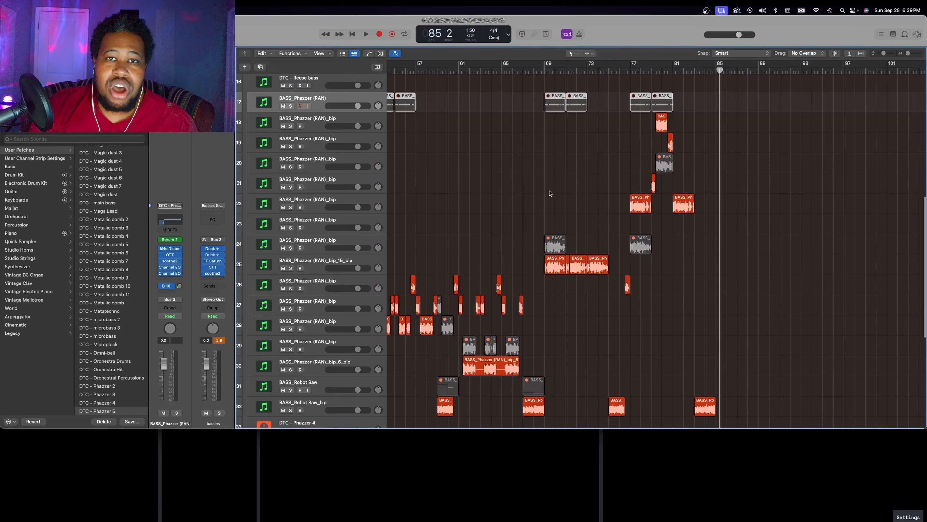
scroll(550, 194, down, 10)
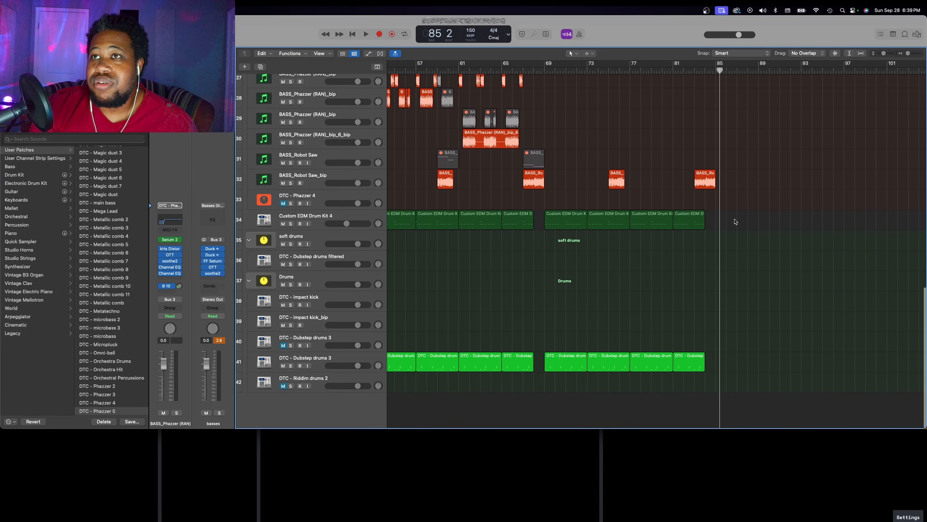
drag(735, 222, 552, 375)
key(super+r)
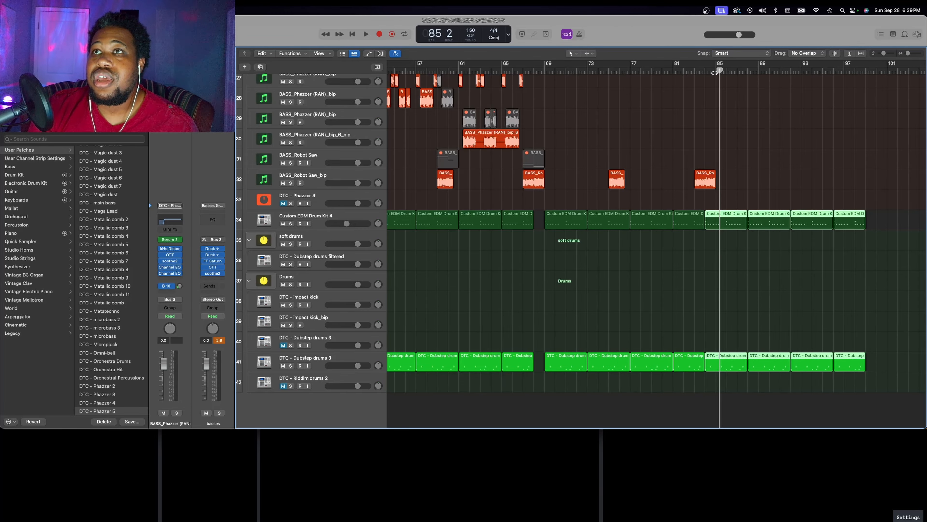
click(715, 72)
key(;)
key(space)
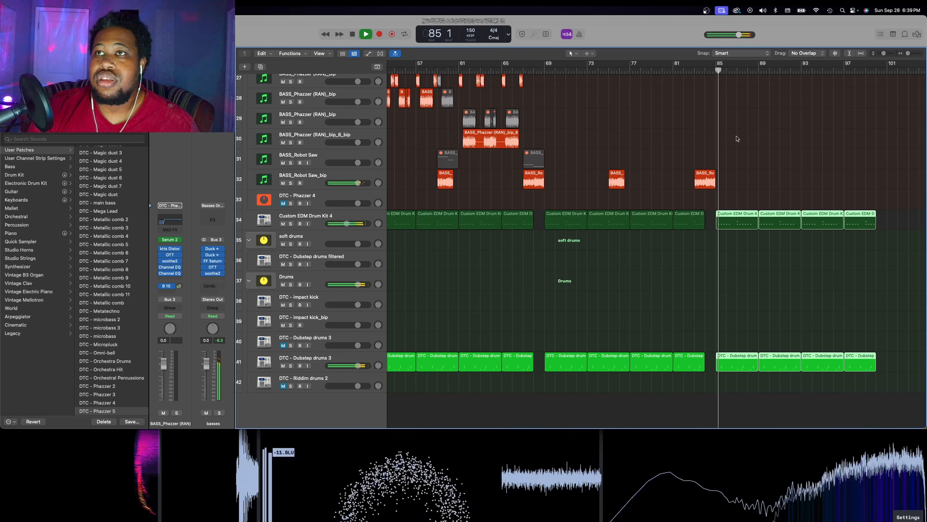
Copy the last muted BASS_Phazzer (RAN) MIDI region and paste it at bar 85 on the same track
scroll(736, 139, up, 8)
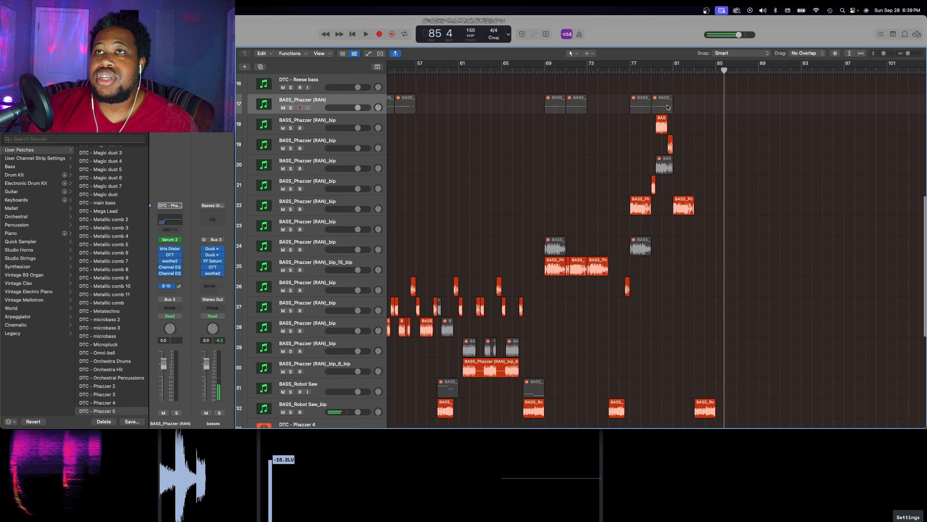
click(662, 103)
click(722, 75)
scroll(722, 77, up, 1)
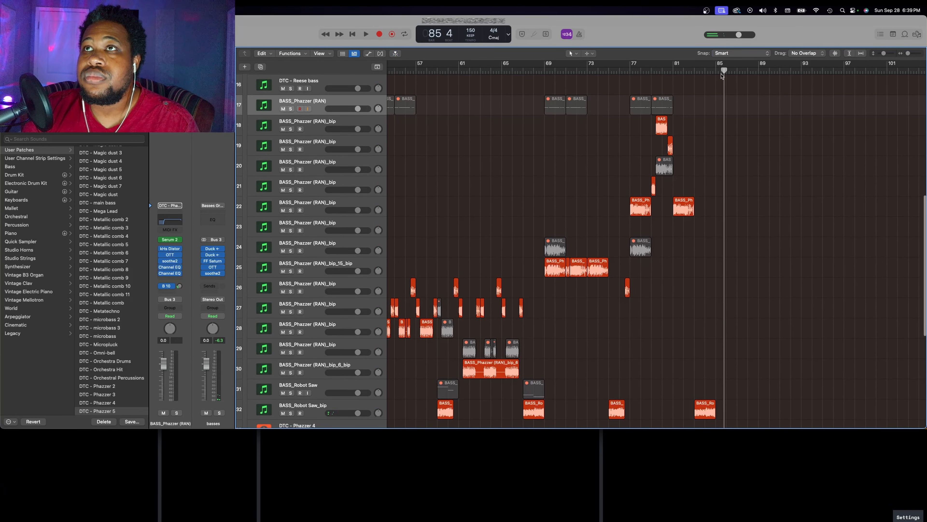
drag(724, 71, 716, 71)
click(664, 105)
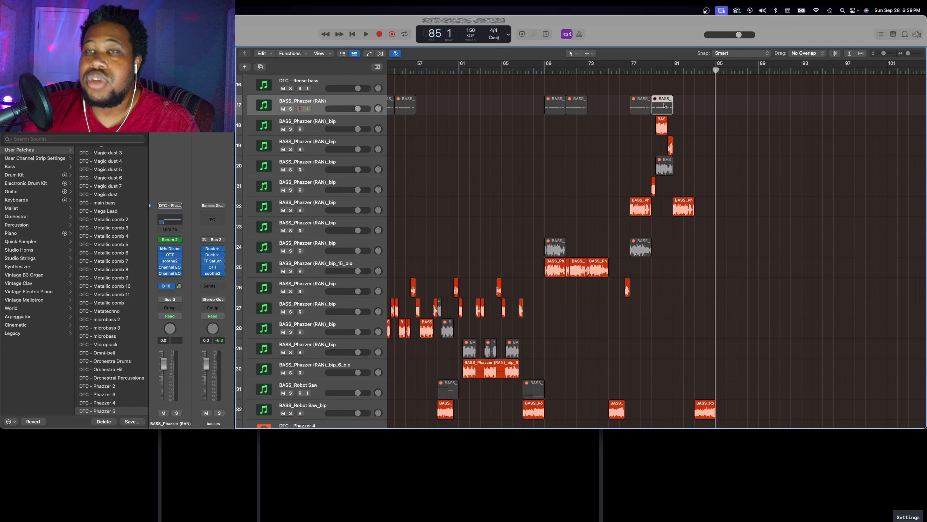
key(super+c)
key(super+v)
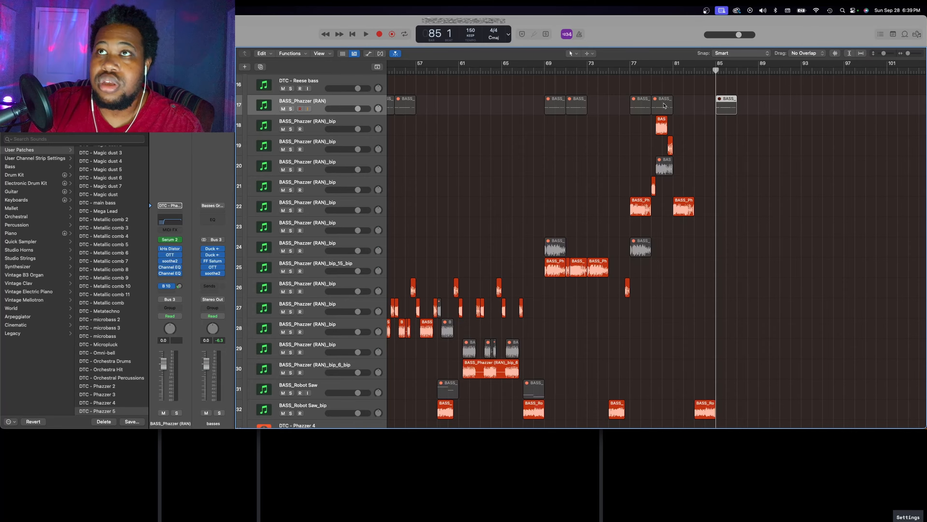
Unmute the pasted BASS_Phazzer (RAN) region and inspect its notes in the Piano Roll before closing the editor
scroll(733, 119, up, 8)
scroll(733, 118, down, 3)
scroll(733, 118, right, 3)
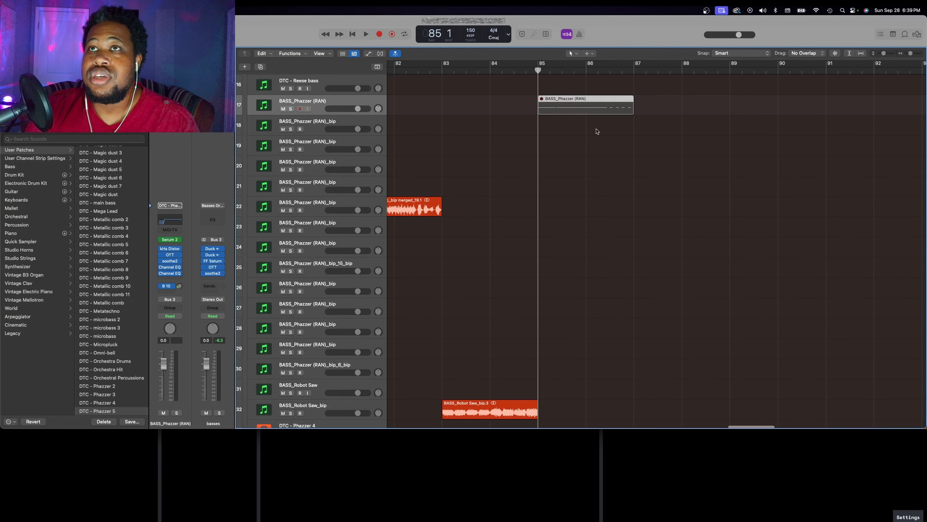
key(ctrl+m)
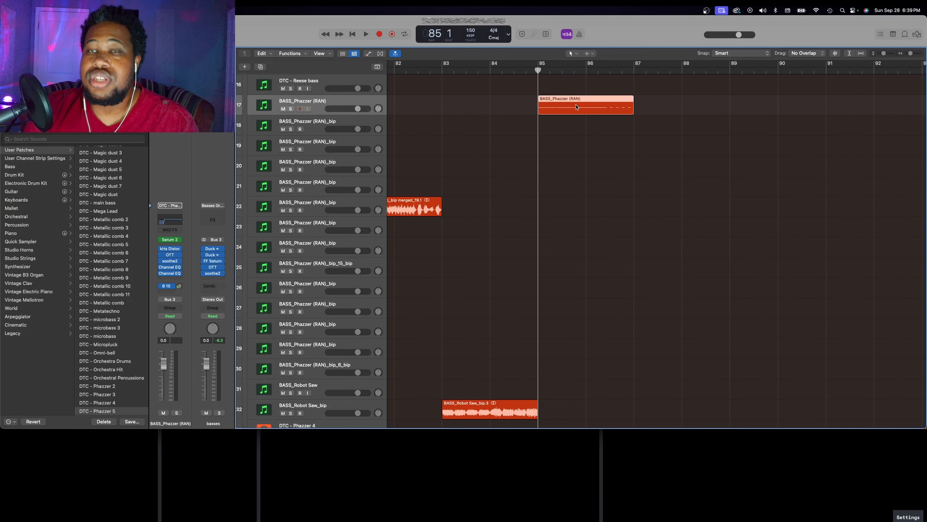
double_click(576, 107)
click(396, 367)
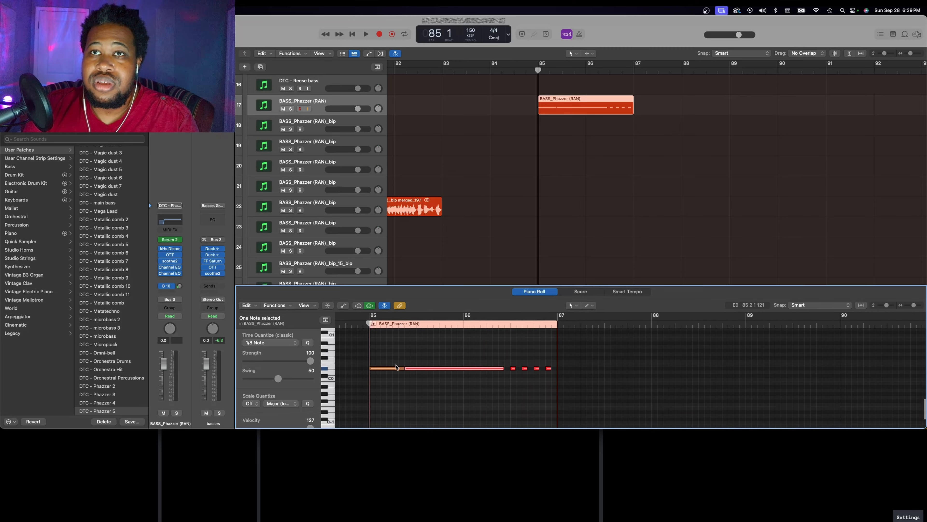
mouse_move(388, 370)
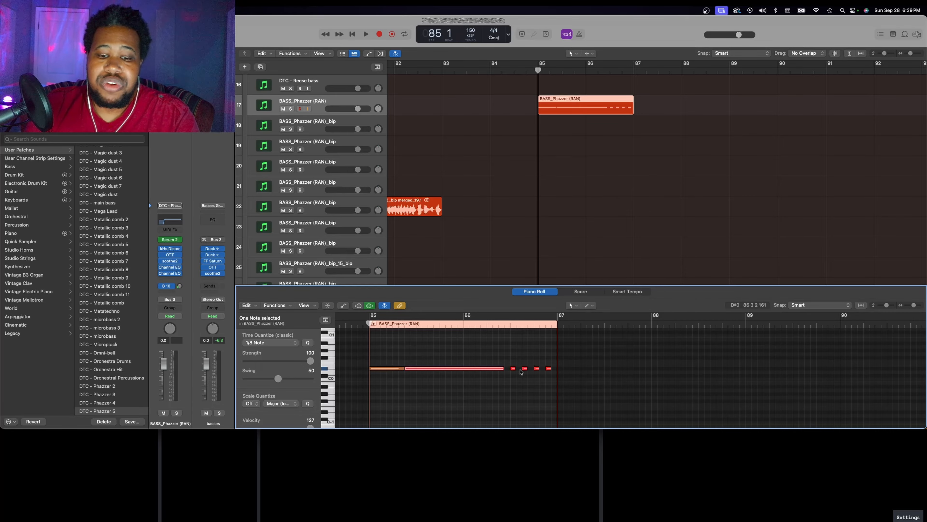
key(p)
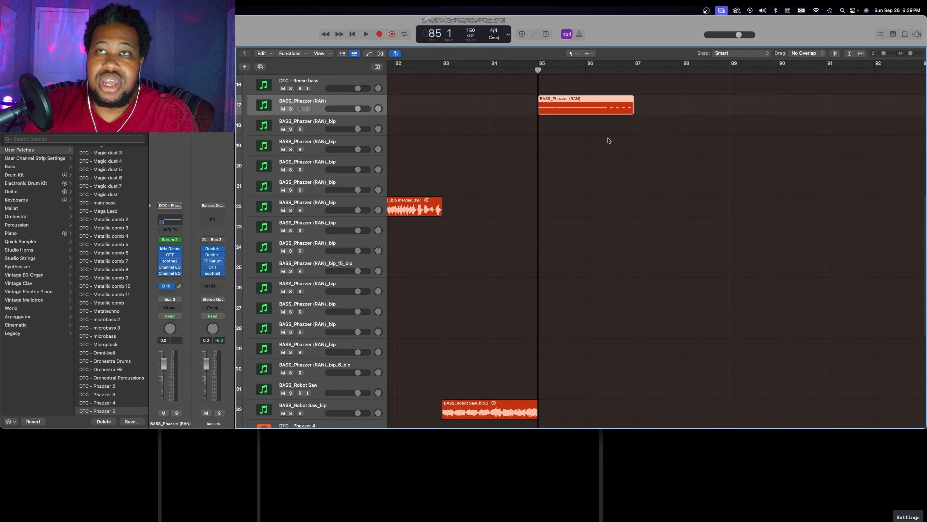
Audition an in-place bounce of the BASS_Phazzer (RAN) region at bar 85 and undo it
key(ctrl+b)
key(Return)
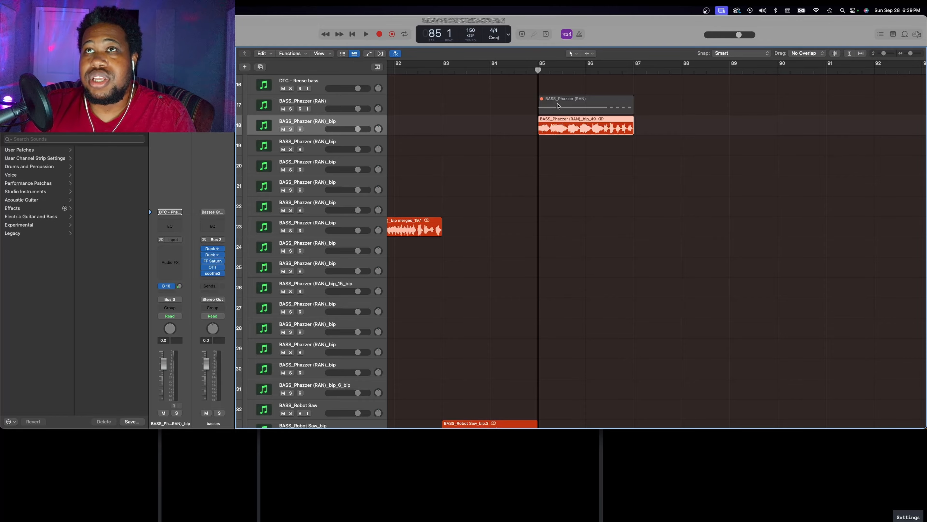
key(space)
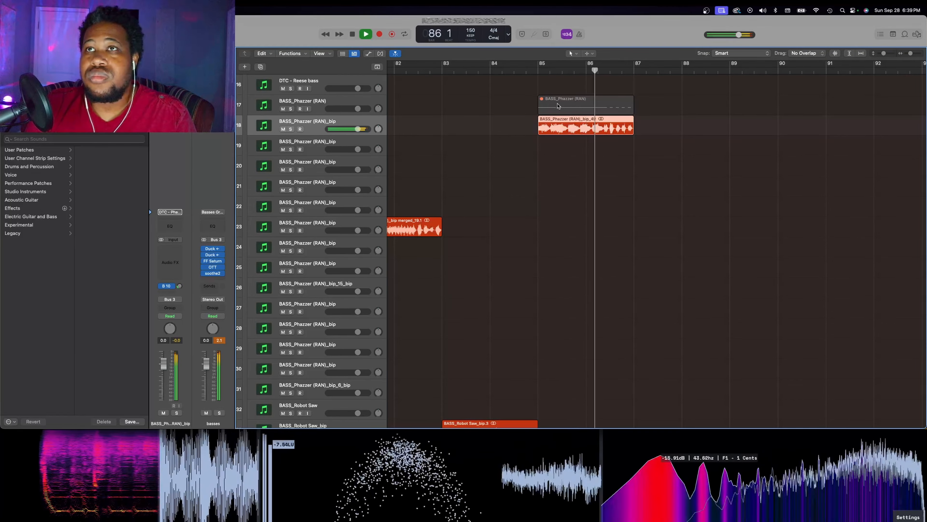
key(space)
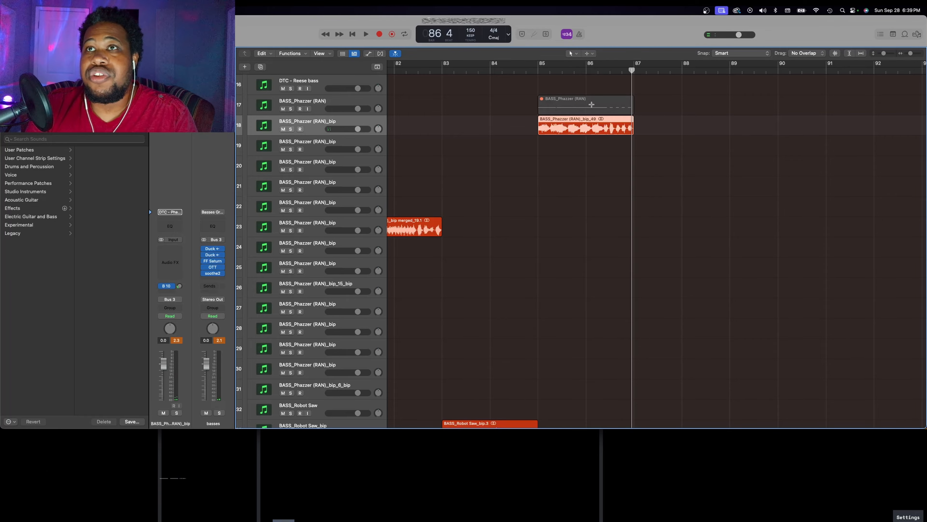
key(super+z)
Bounce the same region in place again to hear a second random variation, and undo that bounce
key(ctrl+b)
key(Return)
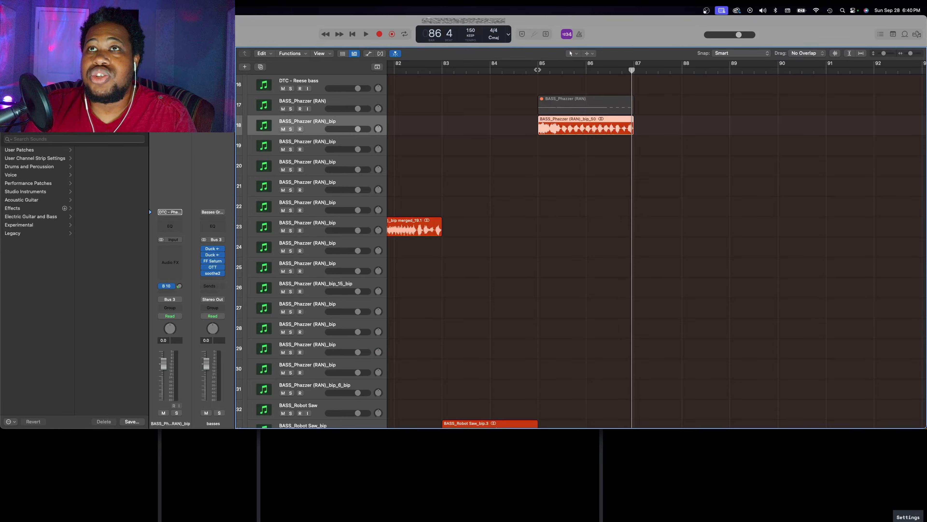
key(space)
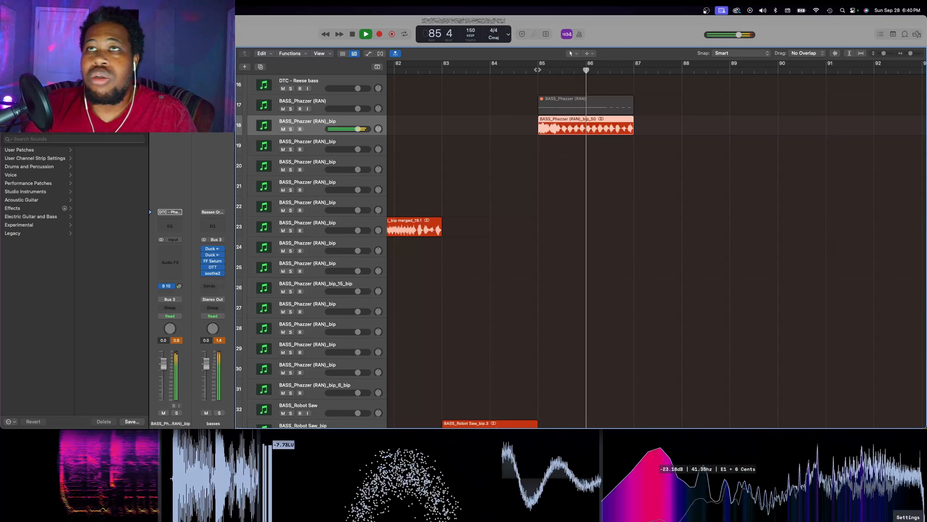
key(space)
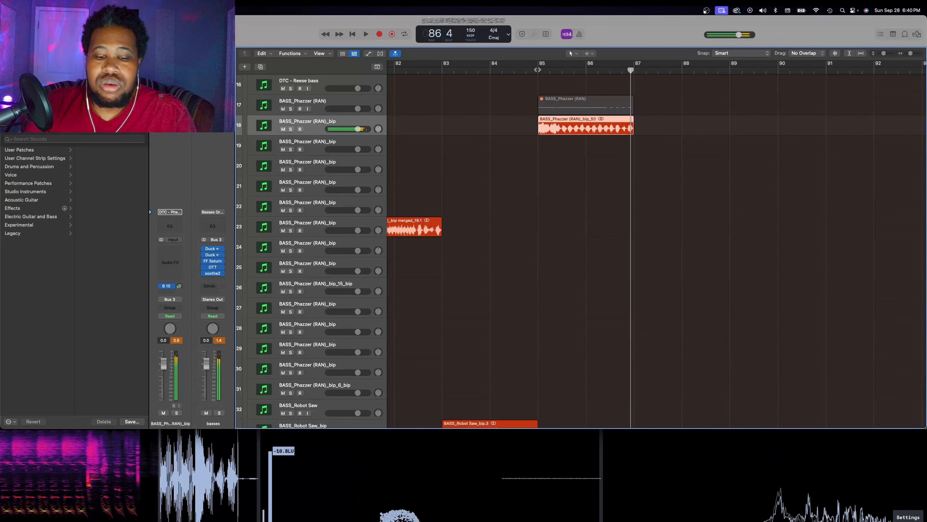
key(super+z)
Bounce the BASS_Phazzer (RAN) region in place to a new track with its source muted, and play this third variation from bar 85
key(ctrl+b)
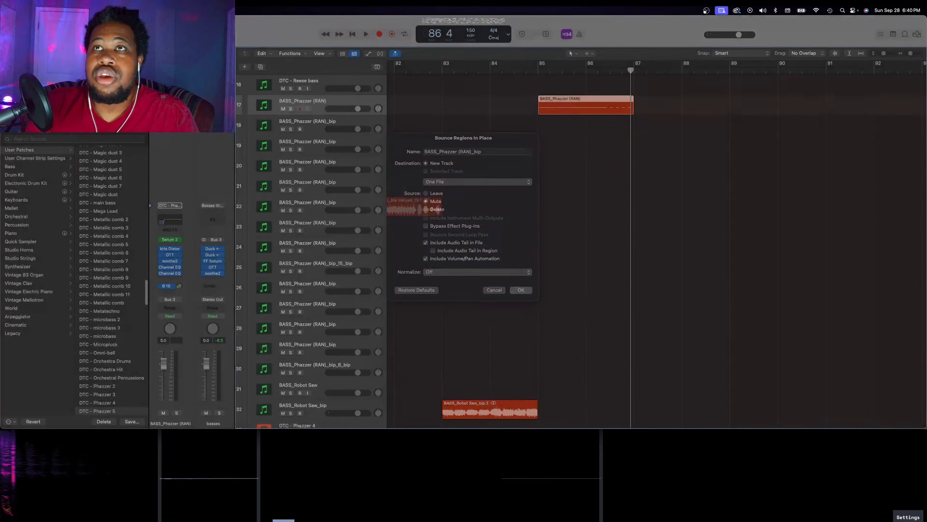
key(Return)
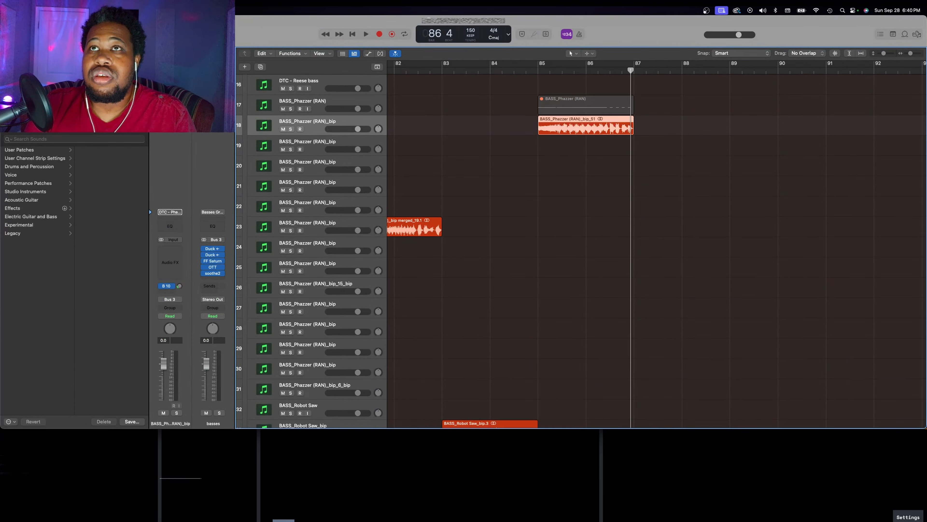
click(537, 69)
key(space)
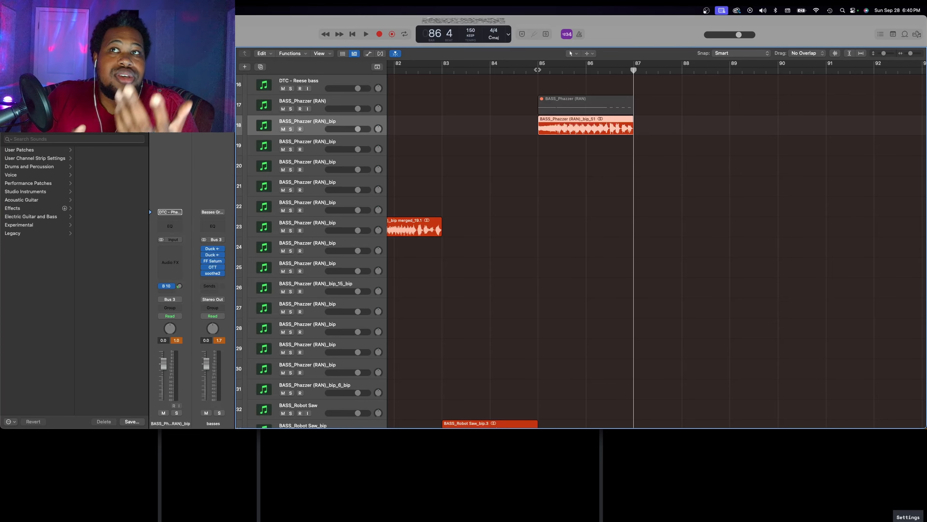
Review how the muted MIDI regions and their bounced, chopped bass variations are laid out across the arrangement
scroll(481, 172, left, 10)
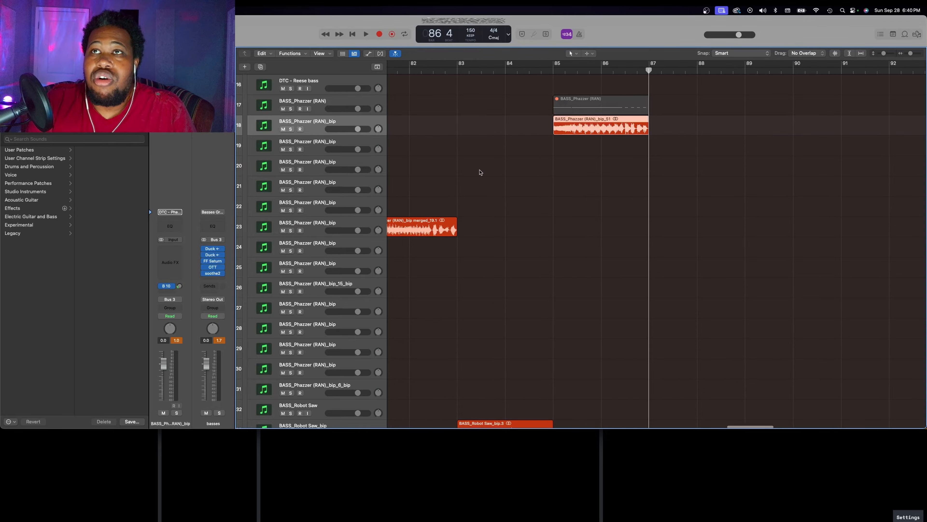
scroll(480, 172, down, 4)
scroll(481, 173, down, 5)
scroll(481, 173, left, 8)
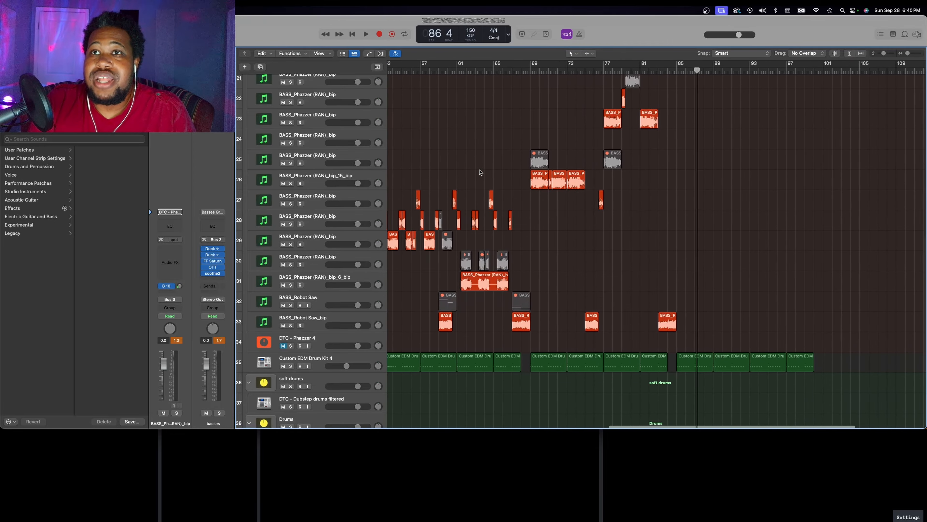
scroll(486, 182, up, 4)
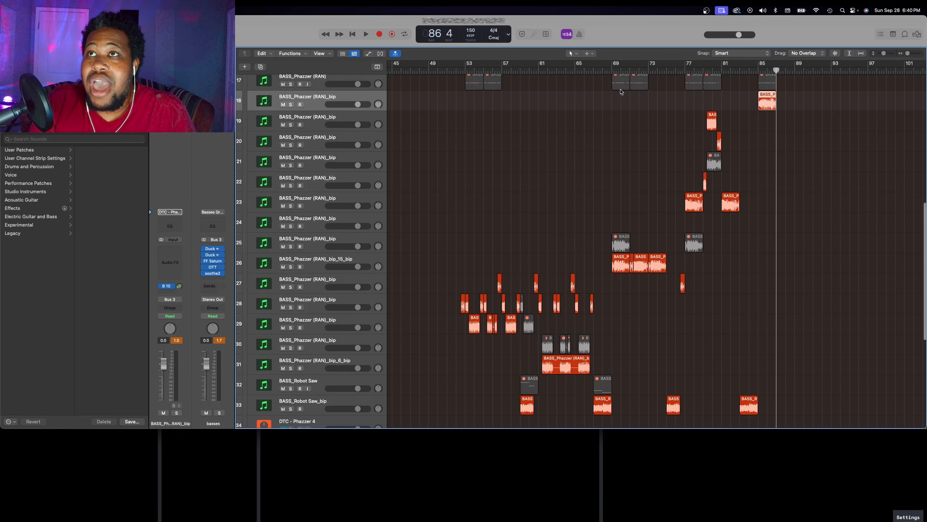
scroll(495, 105, up, 2)
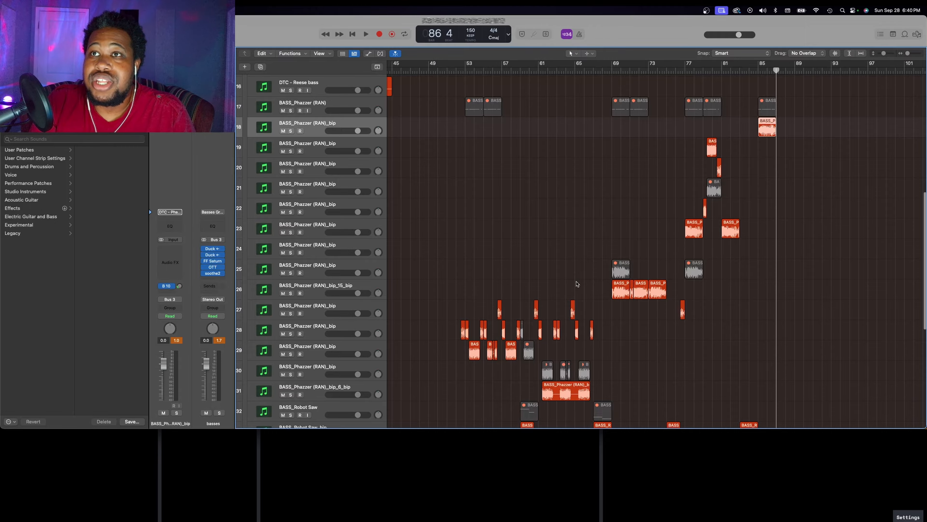
scroll(577, 284, down, 6)
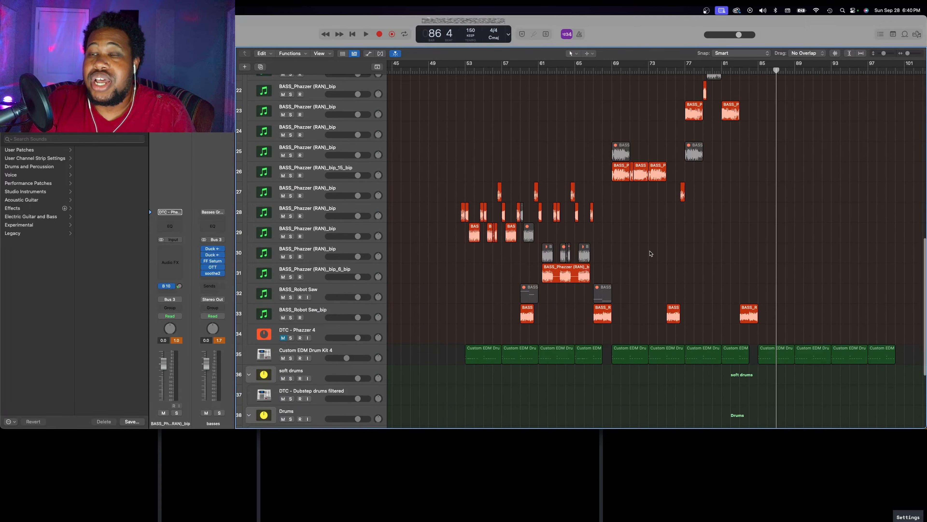
scroll(651, 253, up, 10)
scroll(650, 253, right, 5)
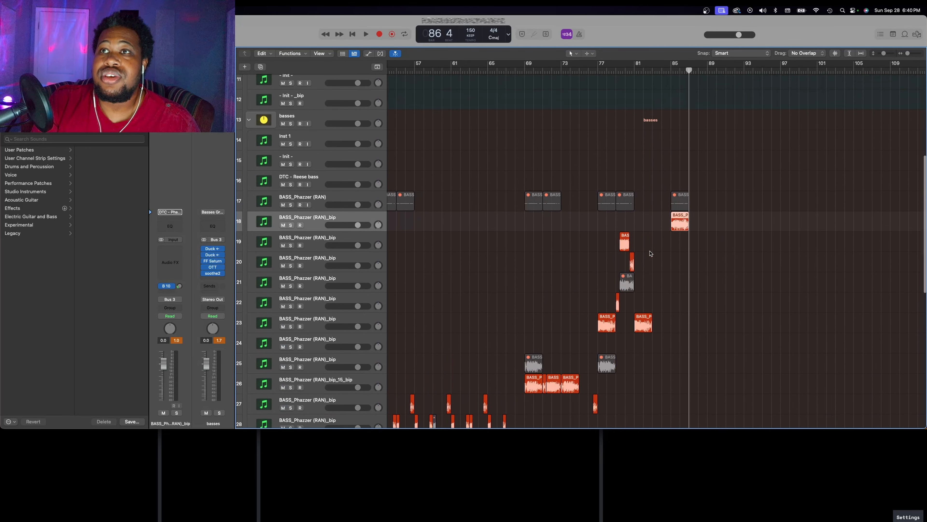
scroll(650, 253, down, 1)
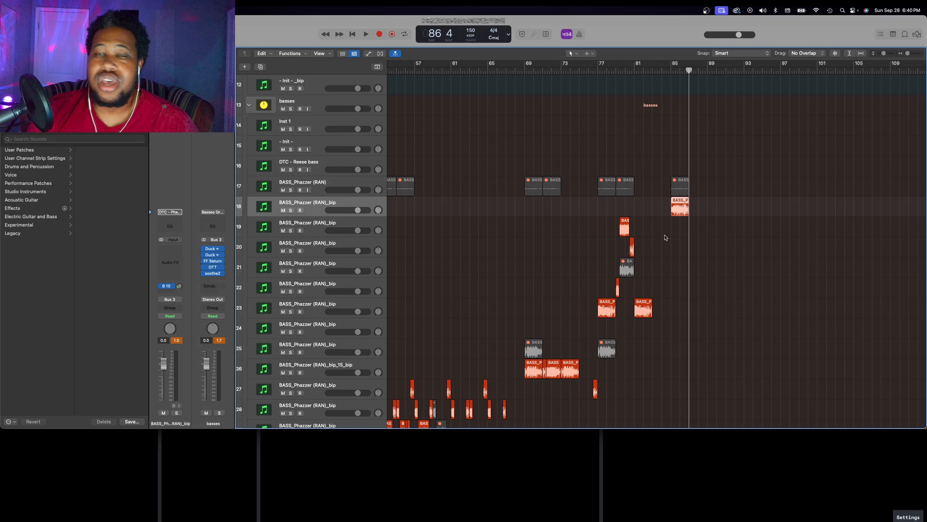